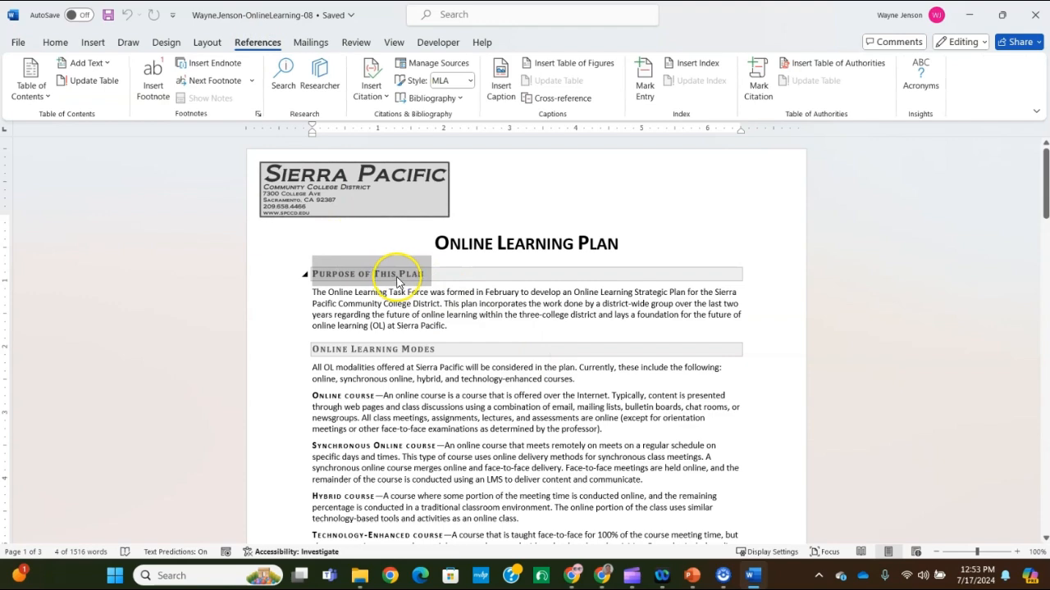
Mark the selected "Purpose of This Plan" heading as a main index entry with a bold page number
click(644, 80)
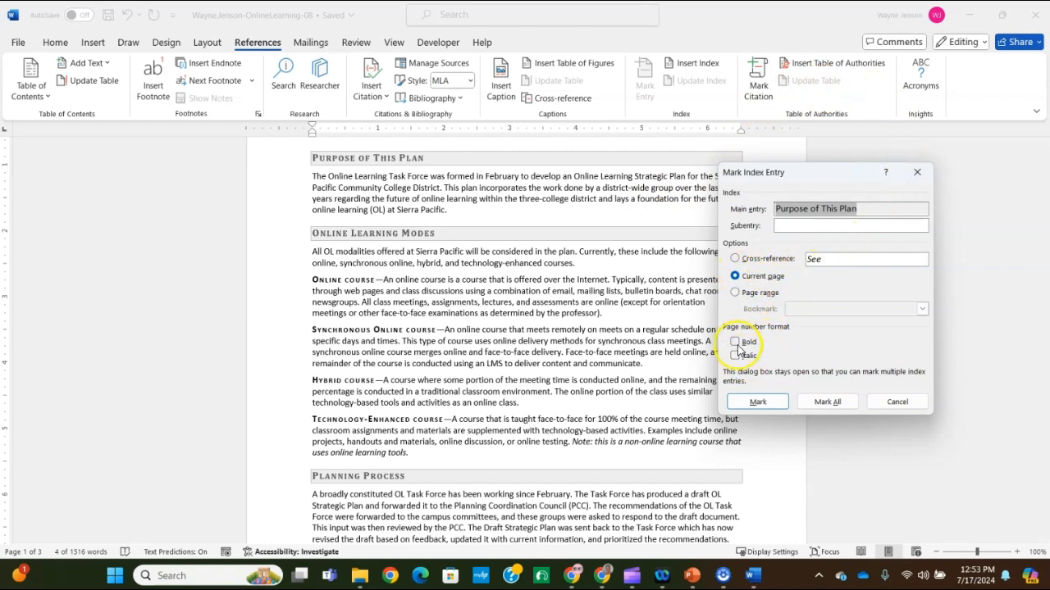
click(734, 342)
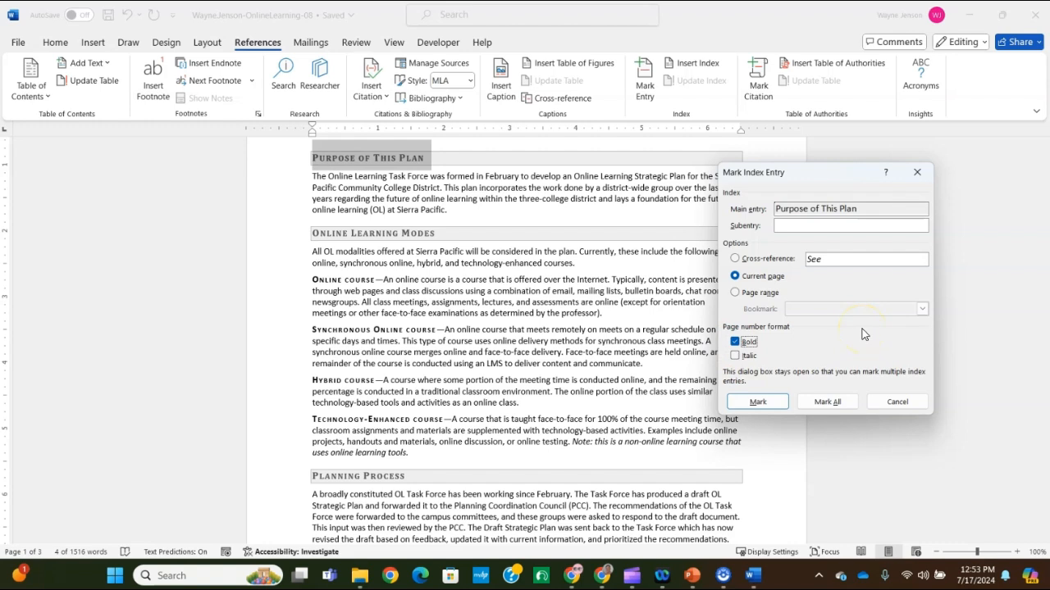
click(755, 403)
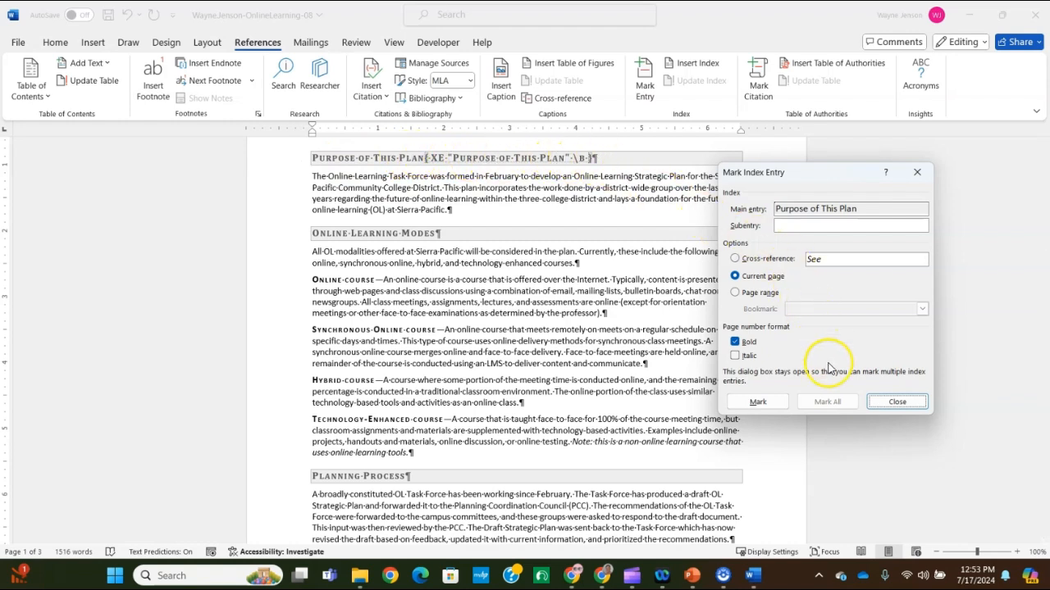
click(897, 402)
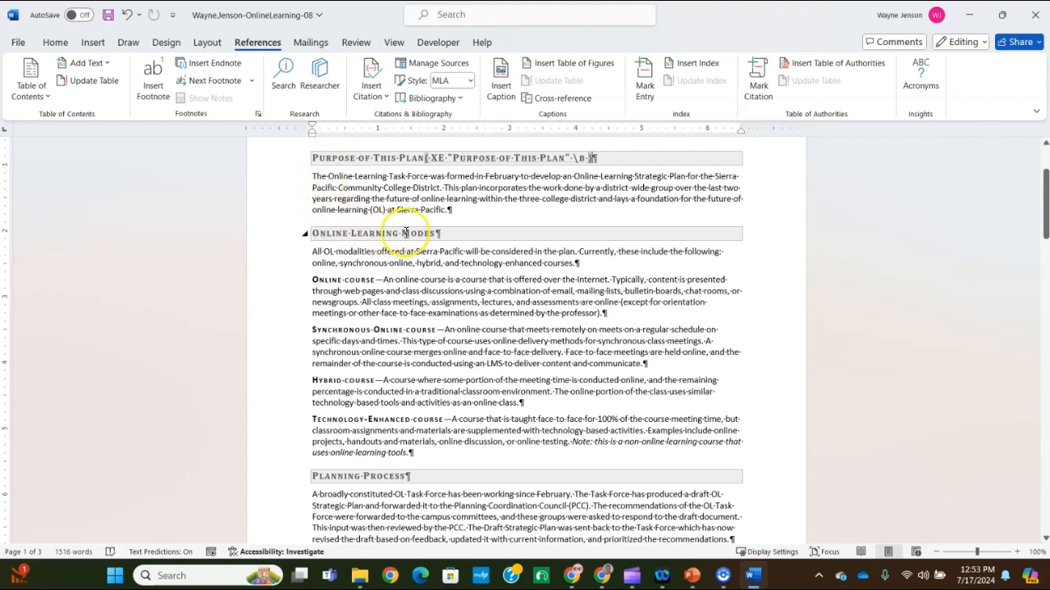
Mark the "Online Learning Modes" heading as a main index entry with a bold page number
drag(435, 232, 308, 236)
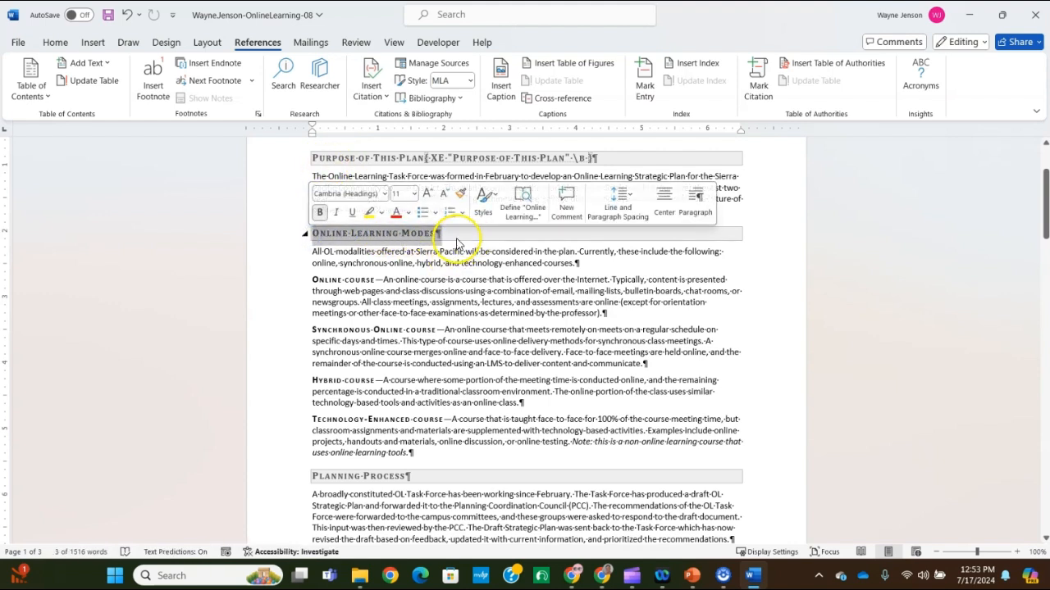
click(642, 76)
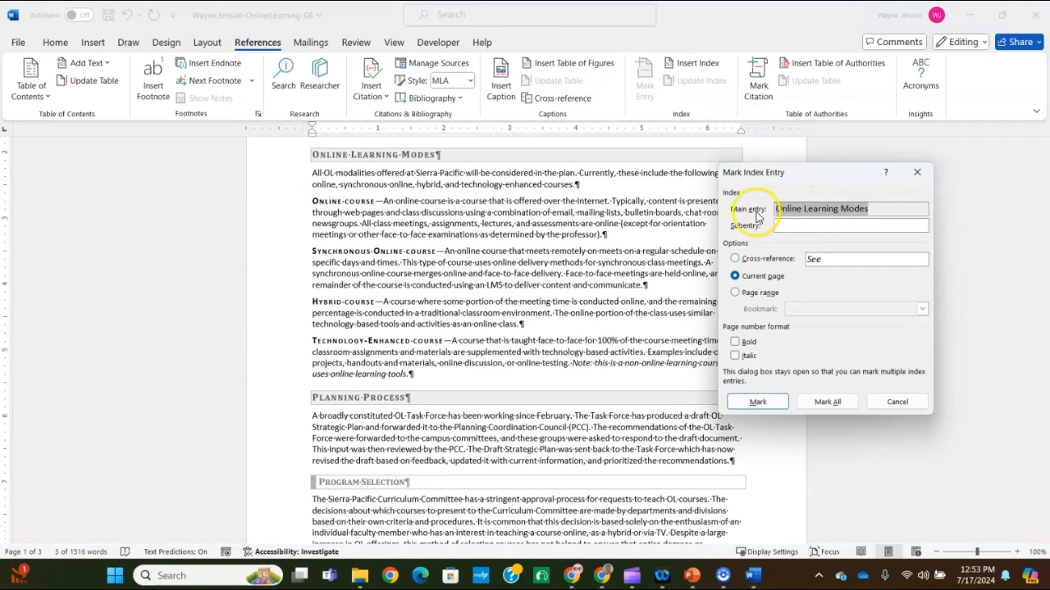
click(739, 343)
click(757, 401)
click(892, 401)
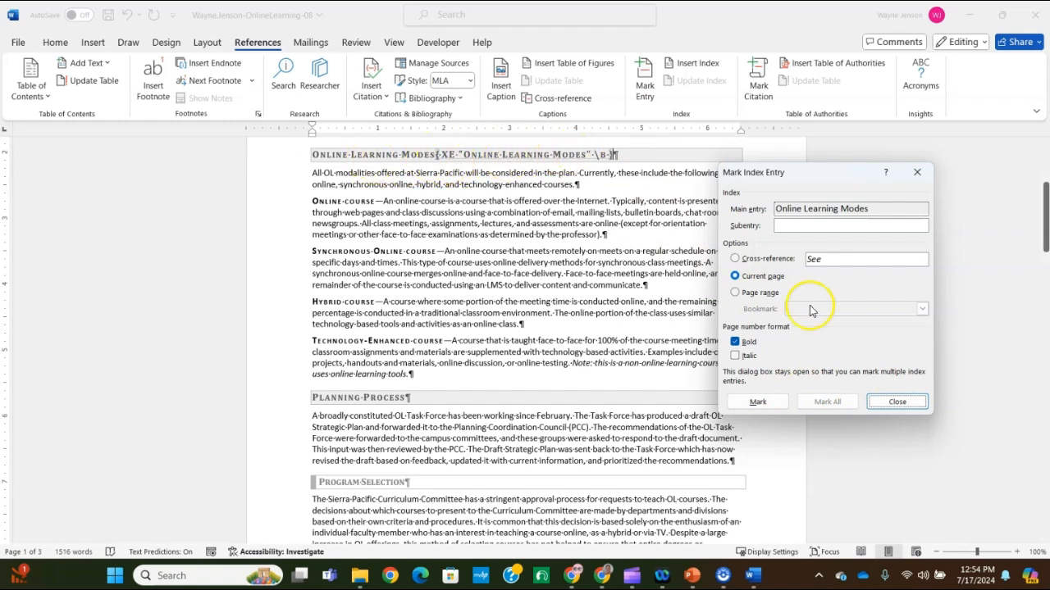
click(897, 402)
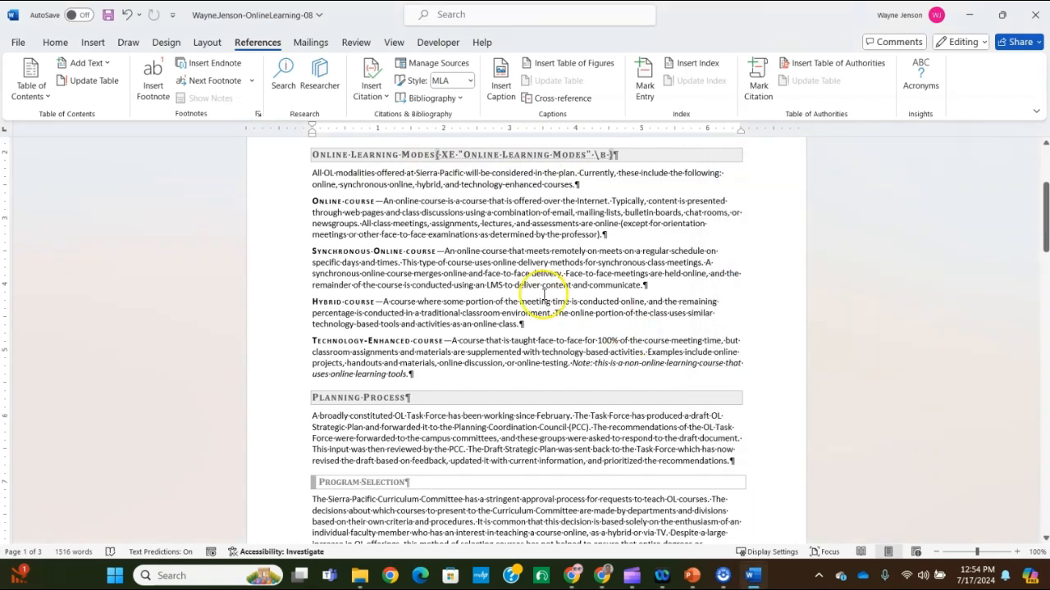
Mark the "Planning Process" heading as a main index entry with a bold page number
scroll(418, 328, down, 3)
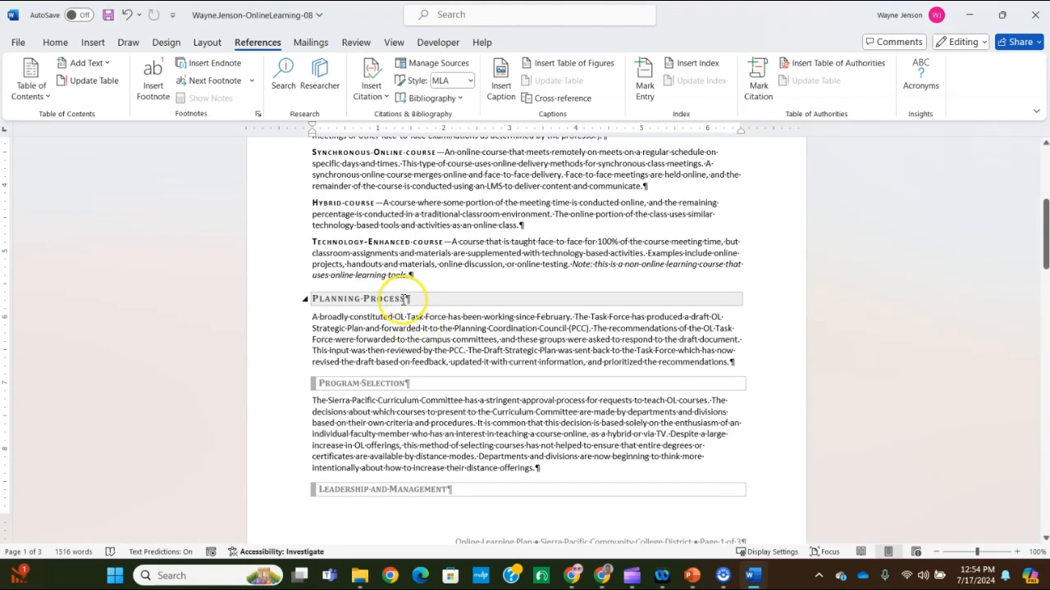
drag(401, 300, 315, 302)
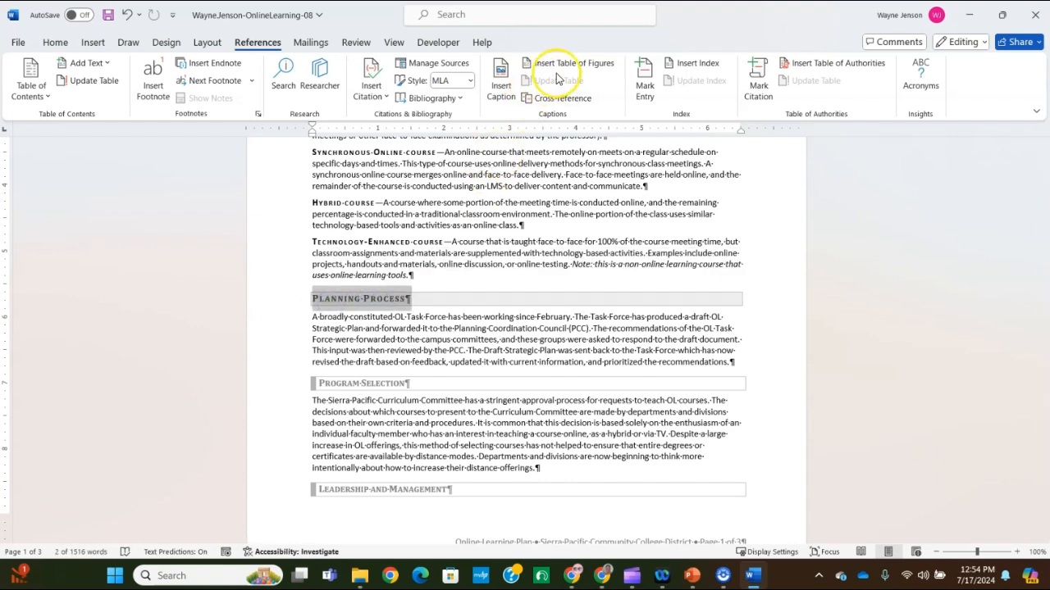
click(644, 82)
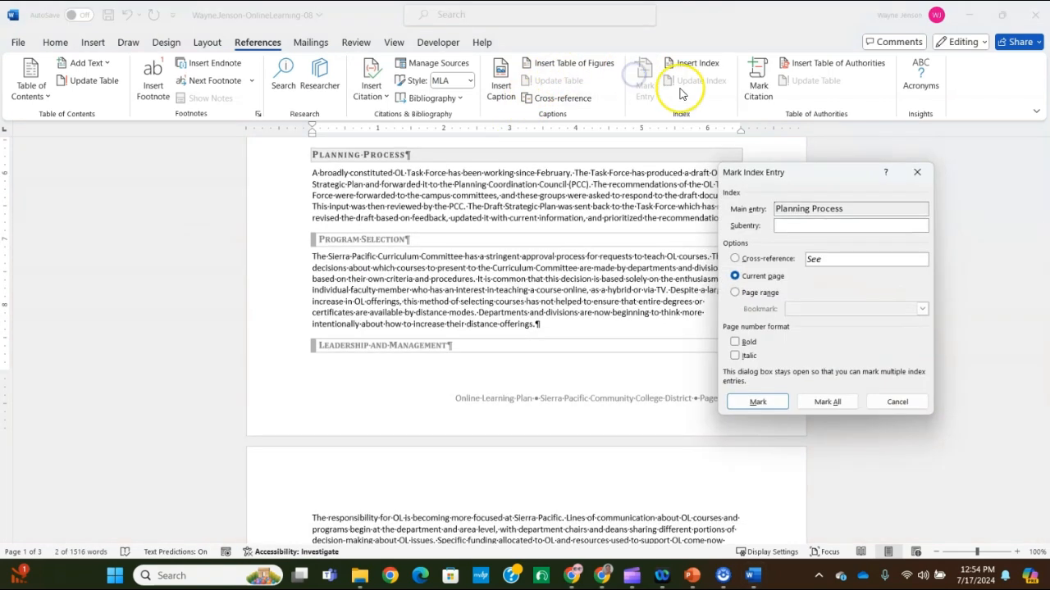
click(735, 341)
click(755, 401)
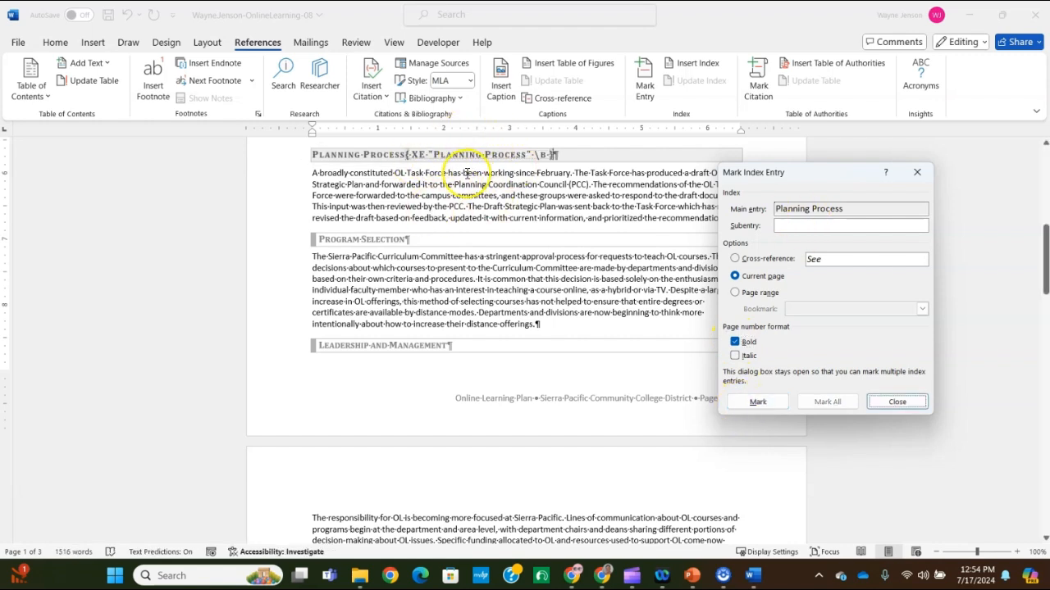
click(897, 402)
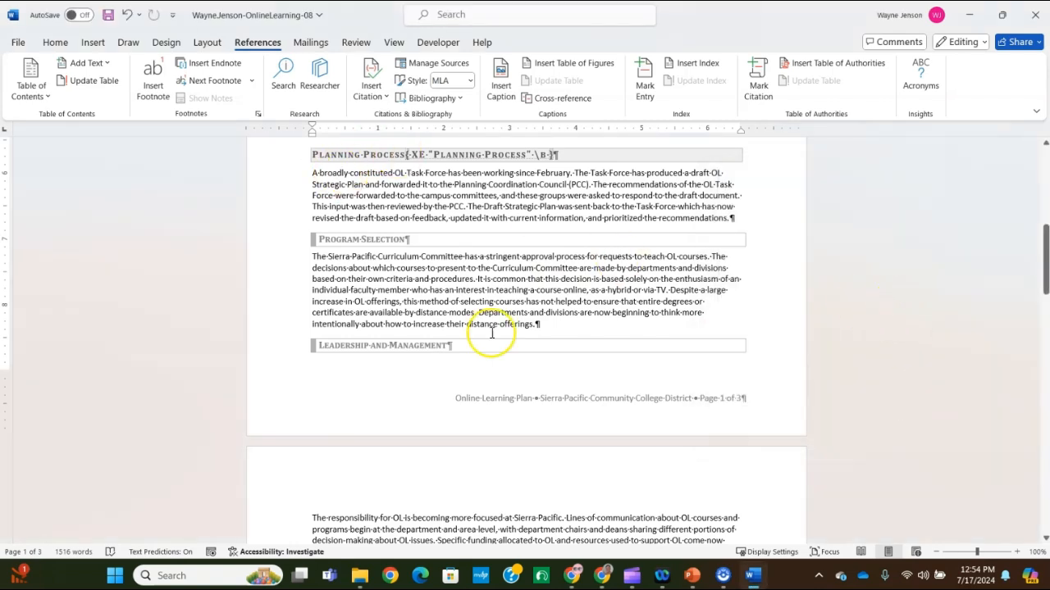
Mark the "SPCCD Online Learning" heading on page 2 as a main index entry with a bold page number
scroll(484, 301, down, 5)
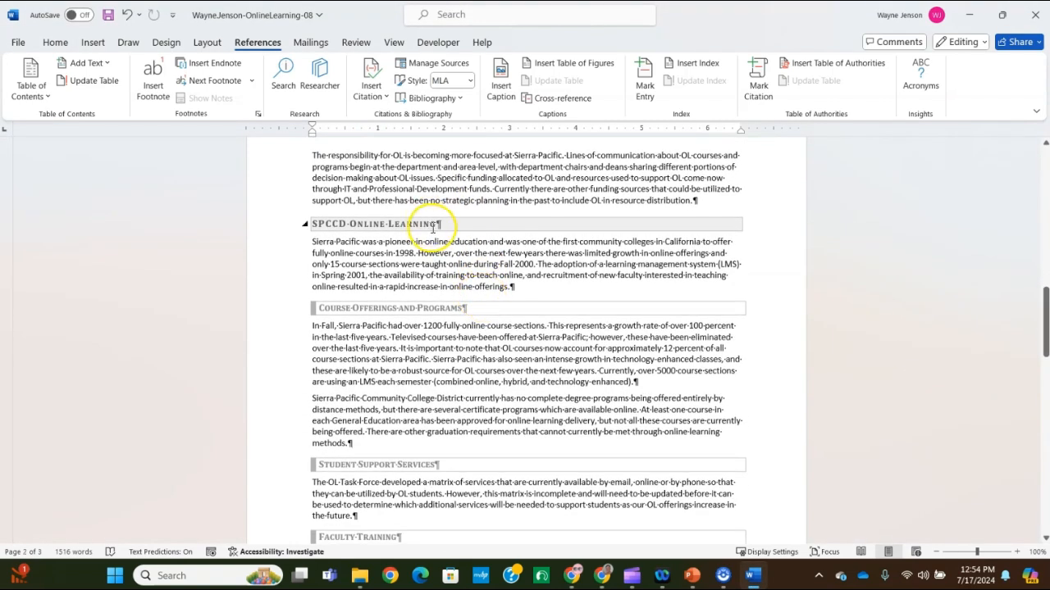
click(302, 224)
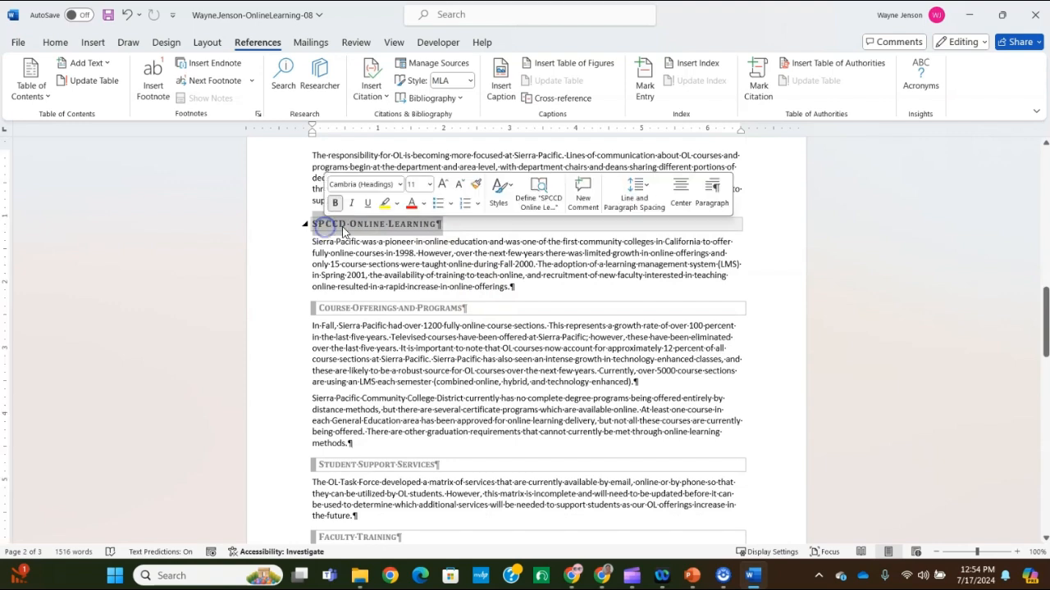
click(645, 75)
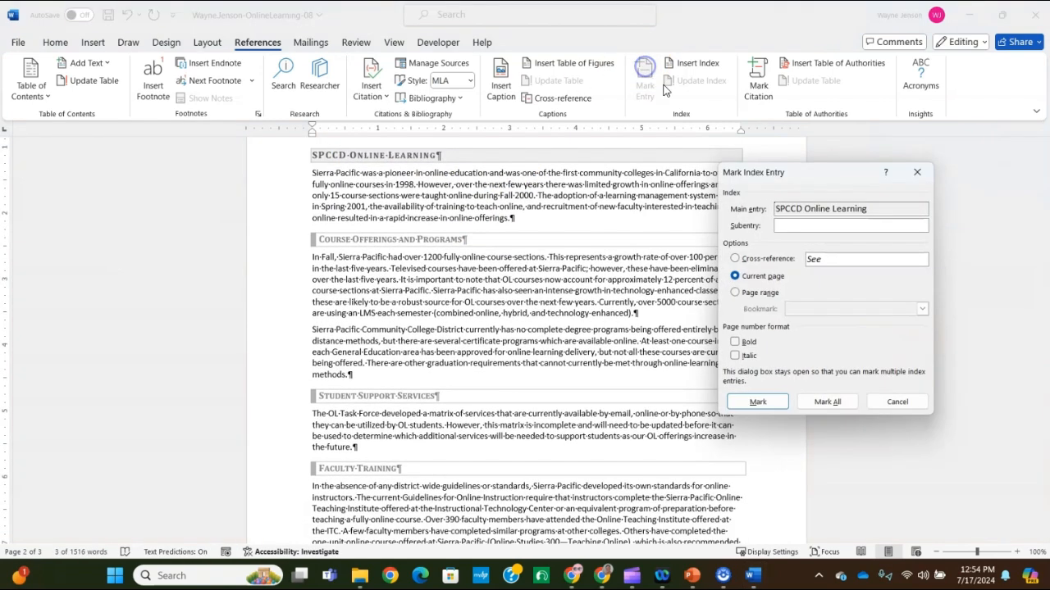
click(734, 341)
click(757, 401)
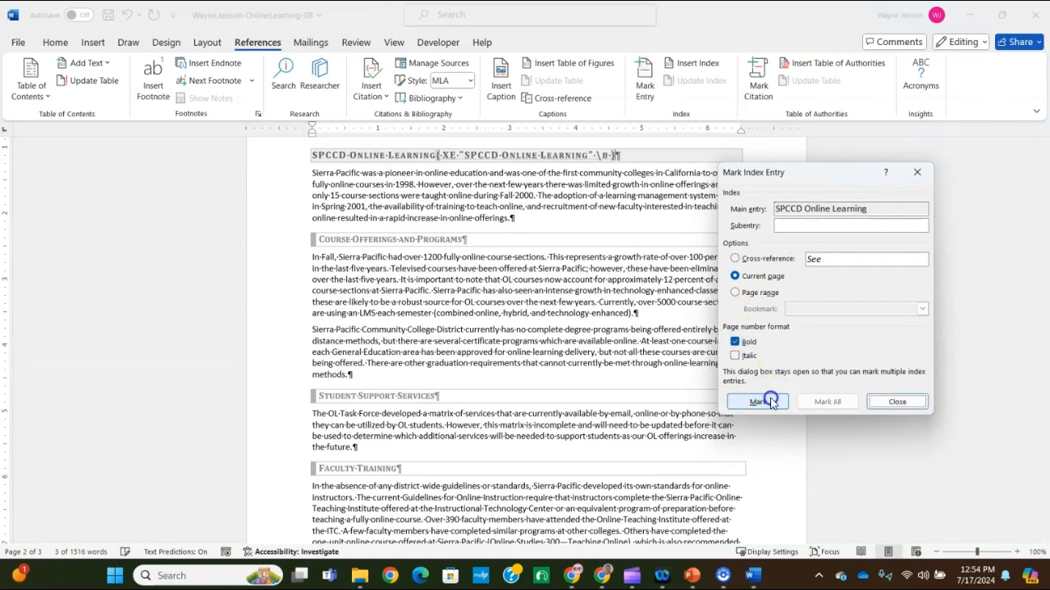
click(897, 401)
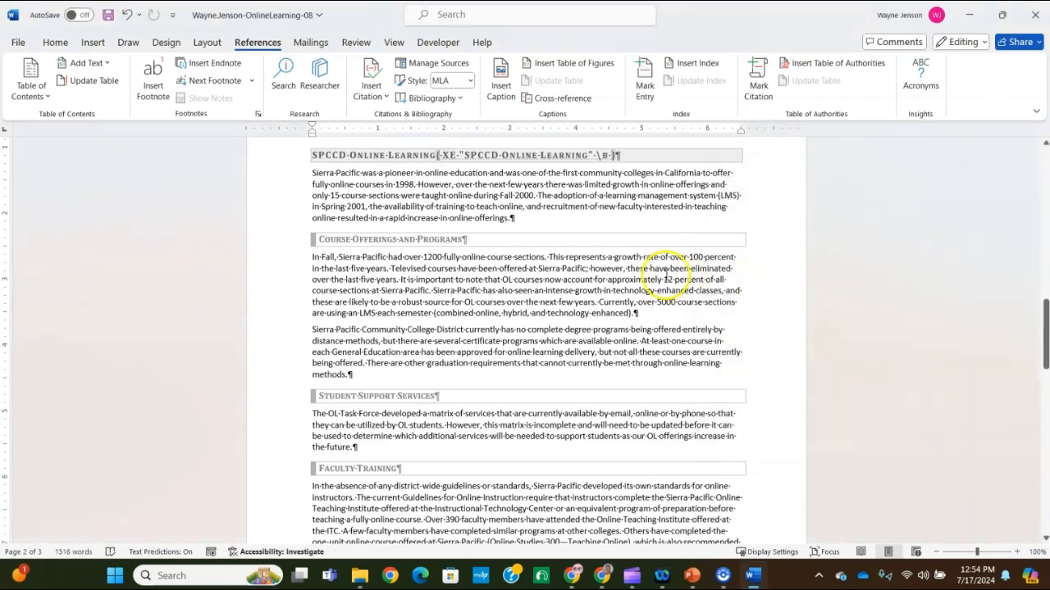
Mark the "Online course" run-in heading on page 1 as the subentry "Online course" under the main index entry "Online Learning Modes"
scroll(648, 267, up, 5)
scroll(644, 269, up, 6)
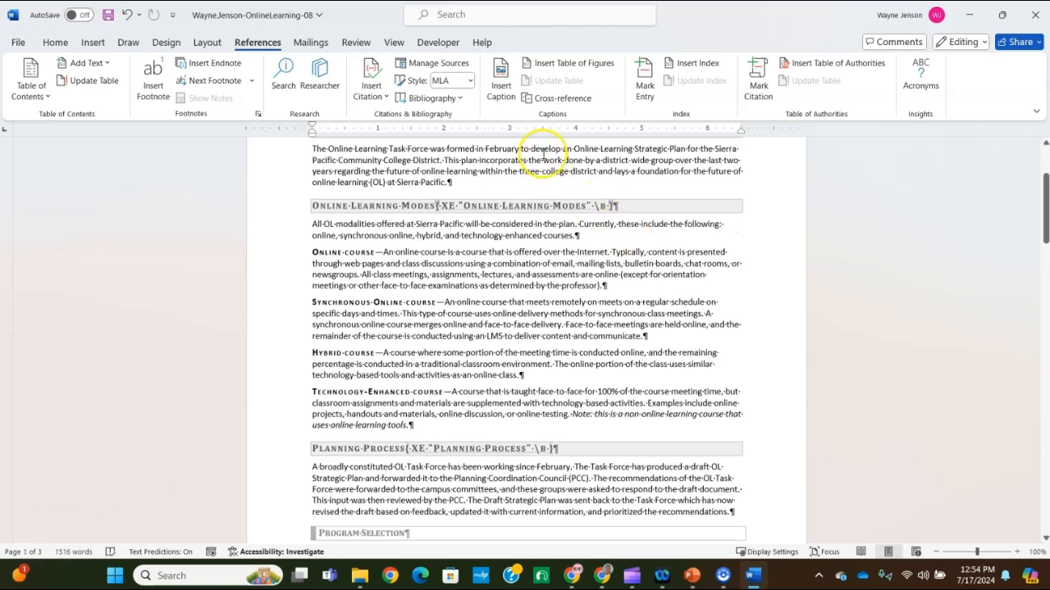
scroll(519, 161, up, 4)
scroll(492, 184, down, 4)
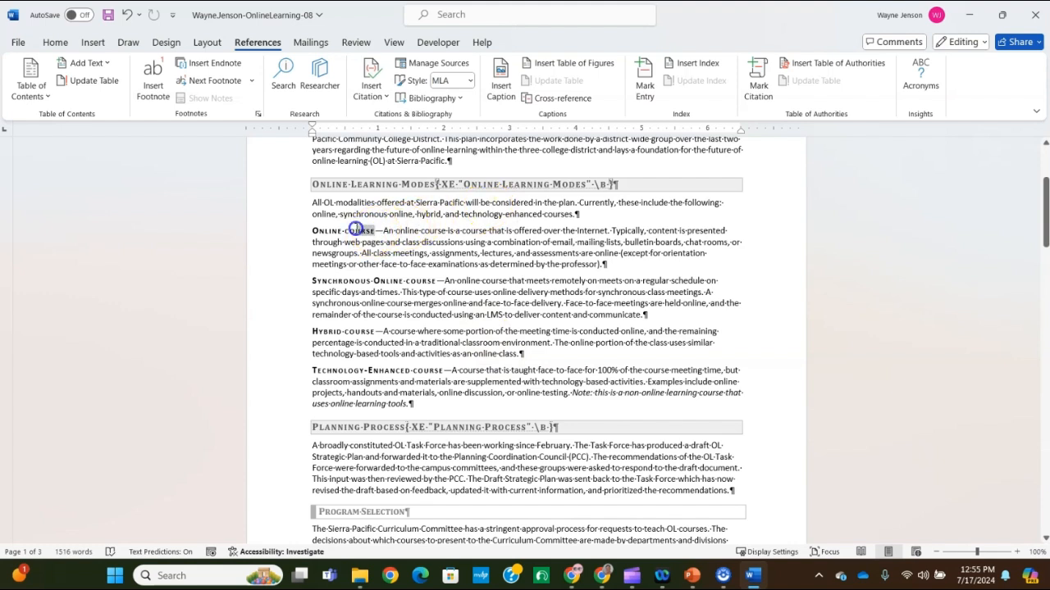
click(644, 82)
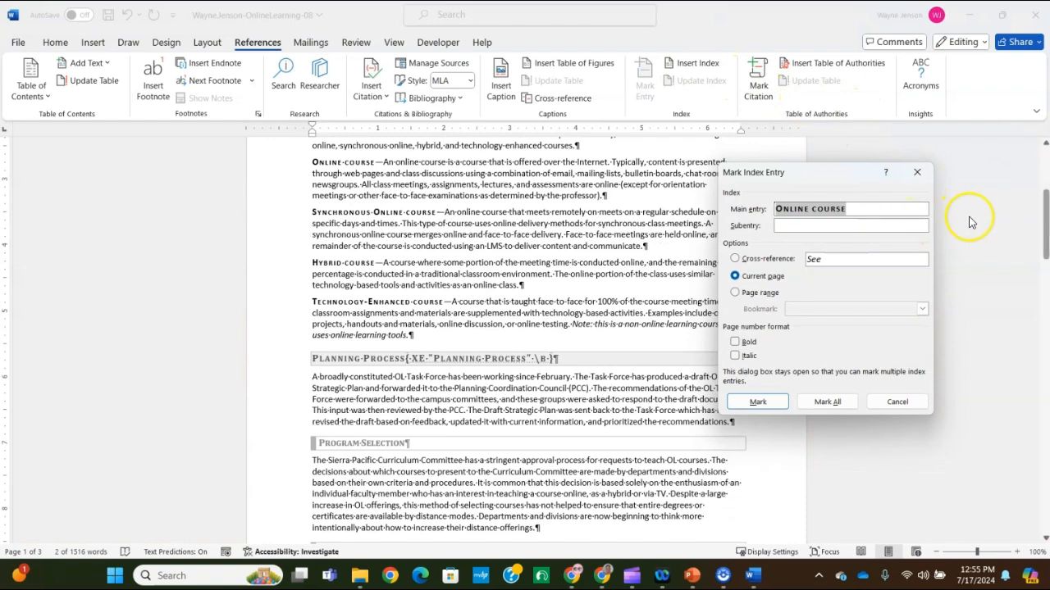
scroll(451, 233, up, 3)
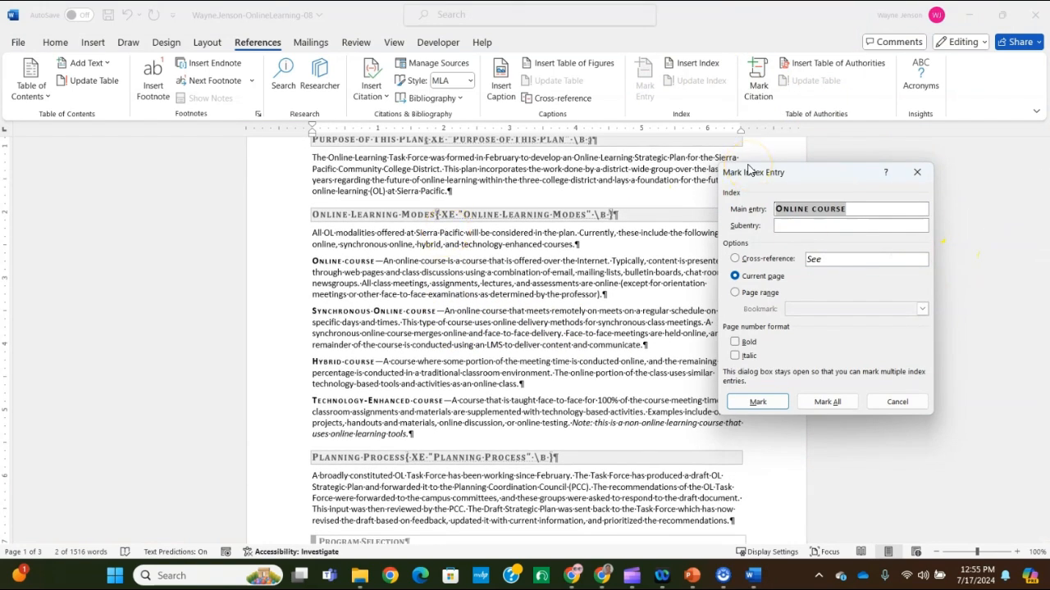
key(Delete)
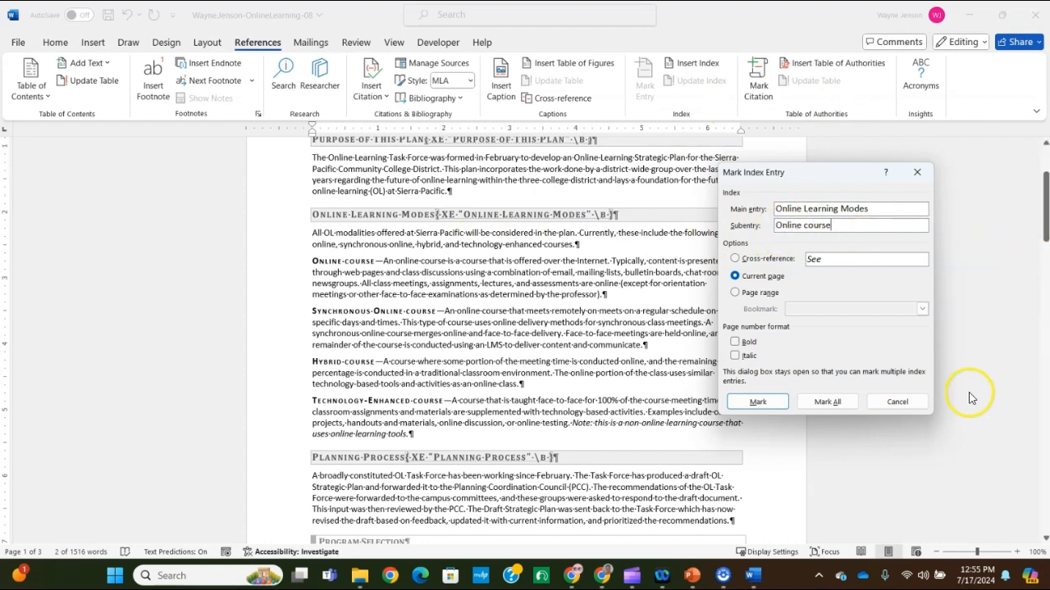
click(757, 401)
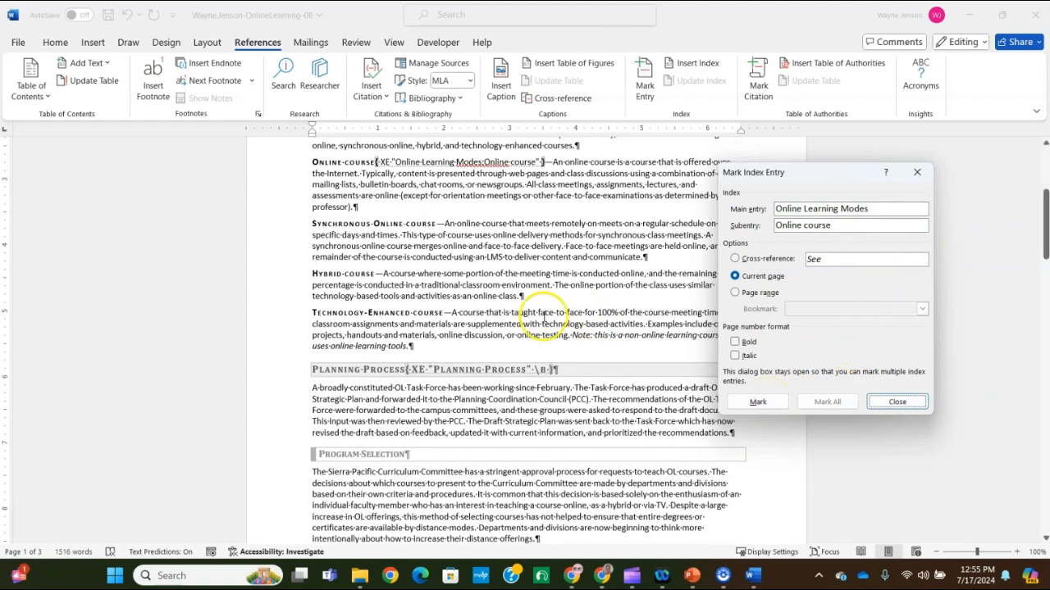
click(897, 402)
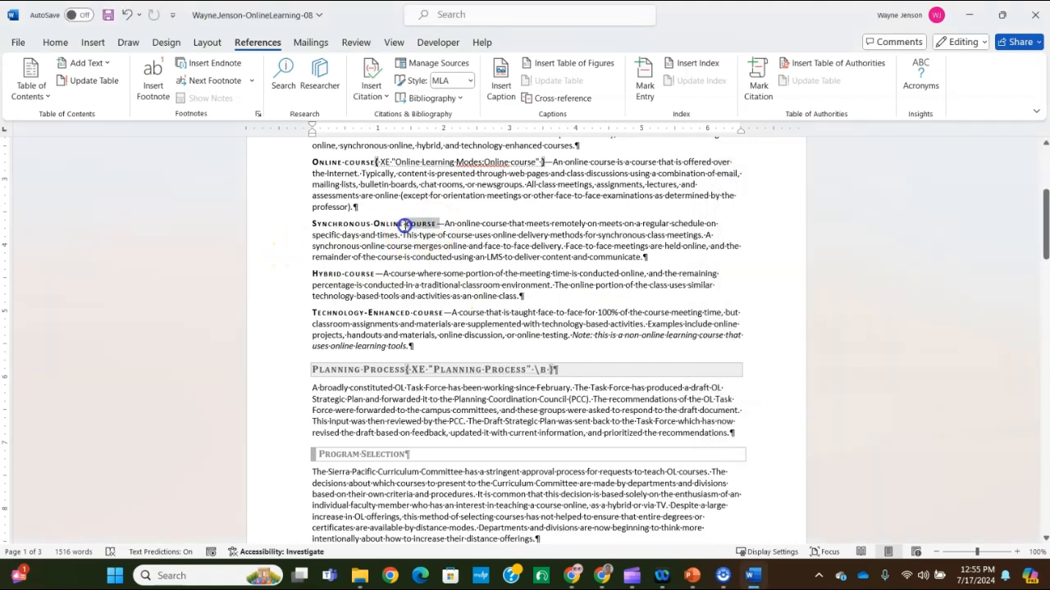
Mark the "Synchronous Online course" run-in heading as the subentry "Synchronous Online course" under the main index entry "Online Learning Modes"
drag(407, 224, 313, 224)
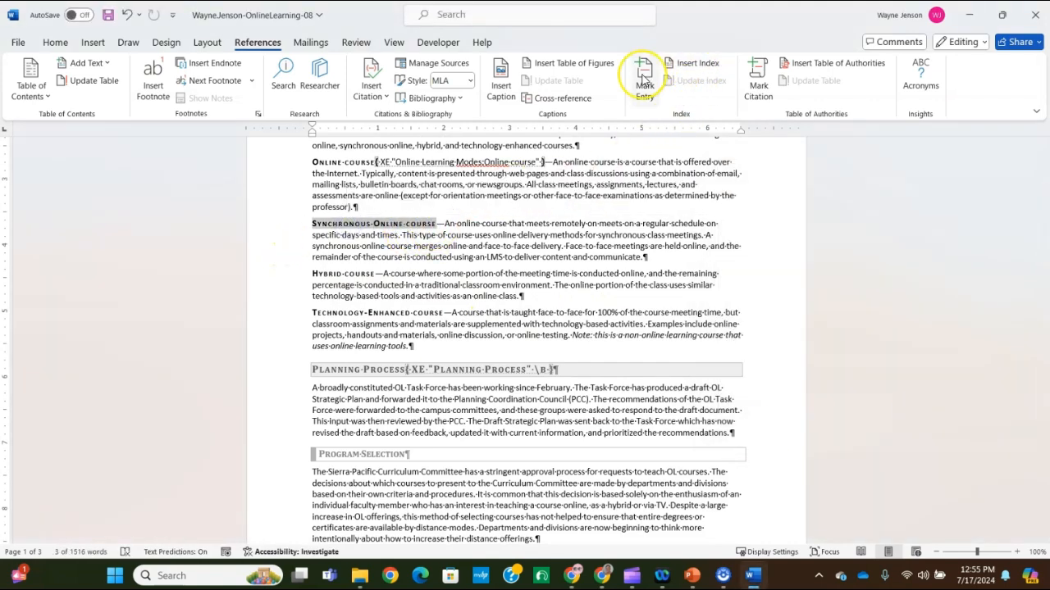
click(644, 80)
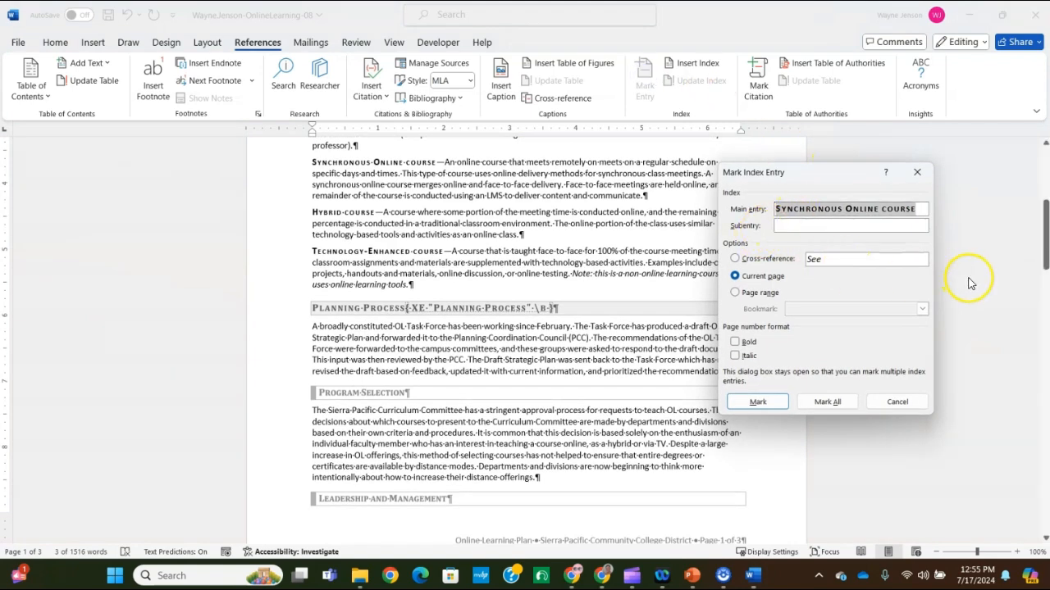
scroll(377, 295, up, 5)
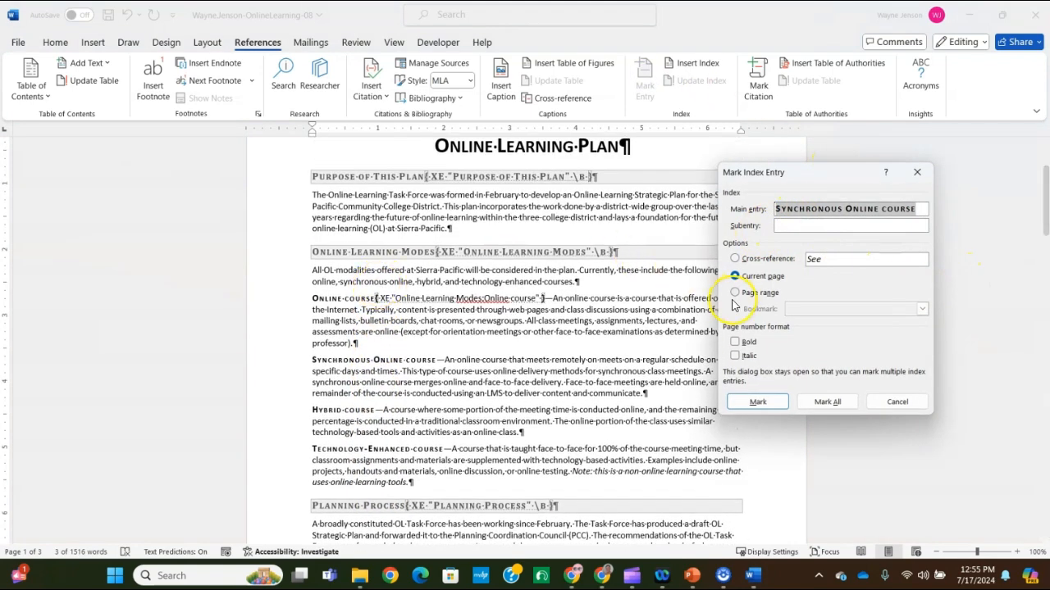
key(BackSpace)
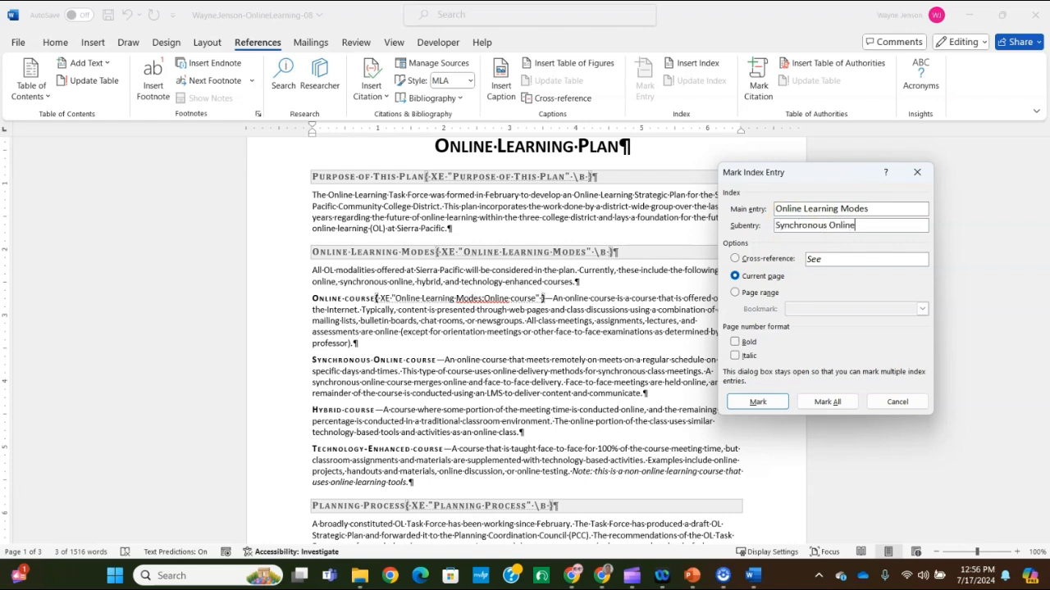
click(758, 401)
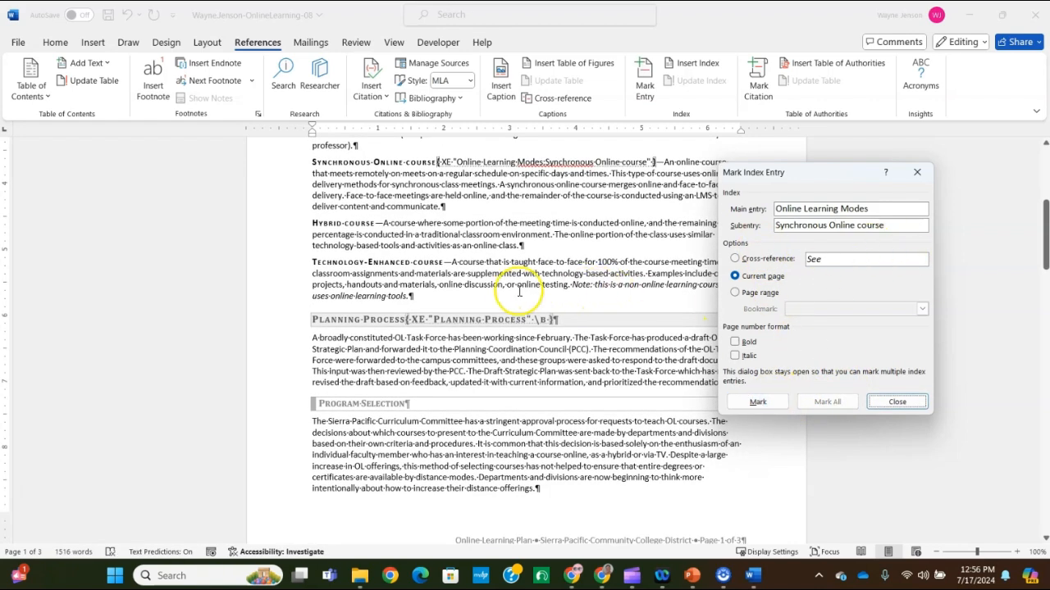
scroll(468, 293, up, 3)
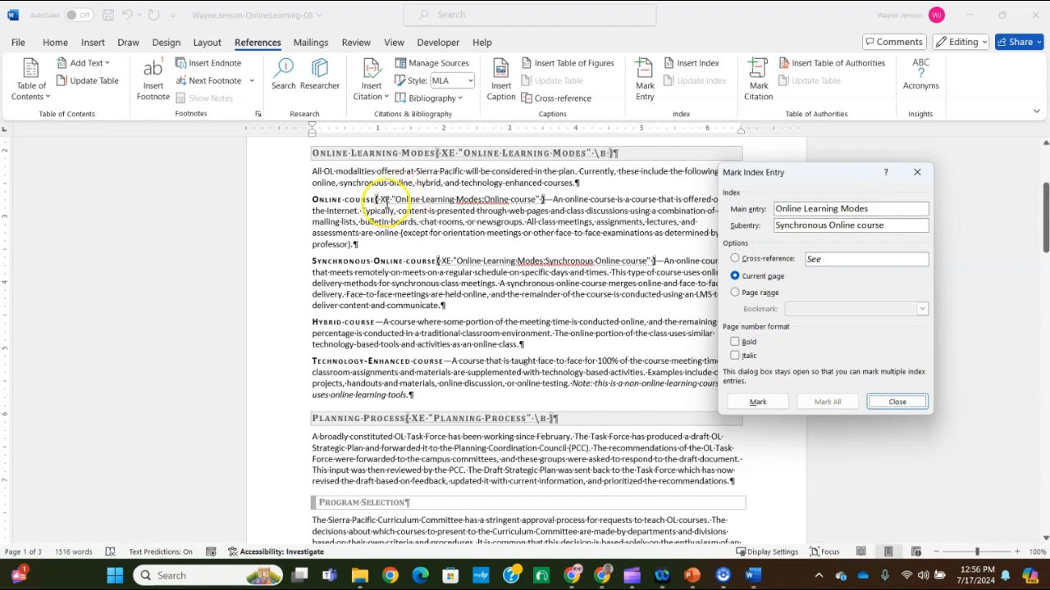
click(383, 197)
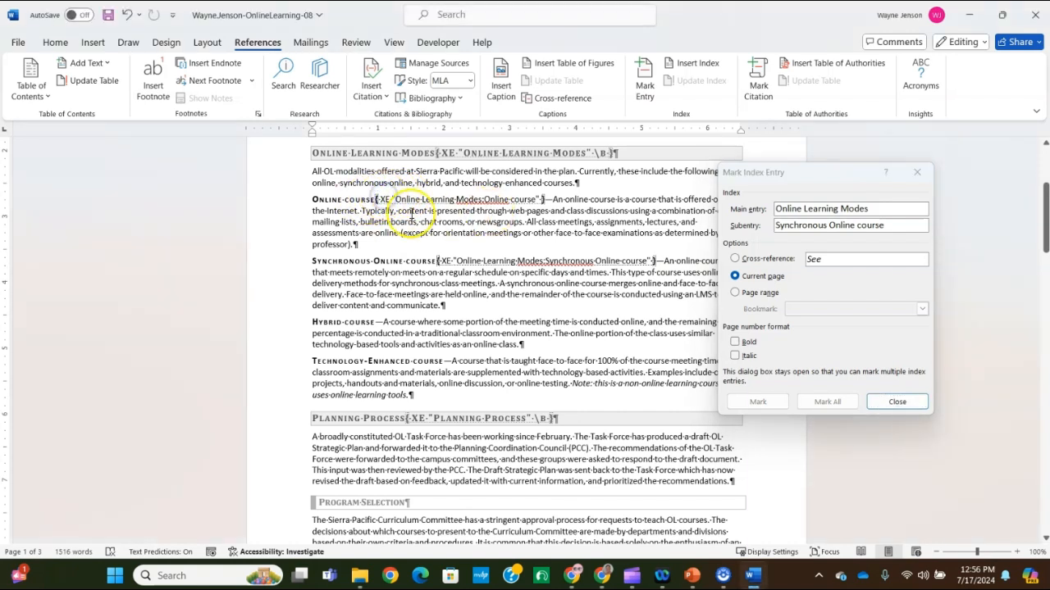
drag(404, 200, 421, 200)
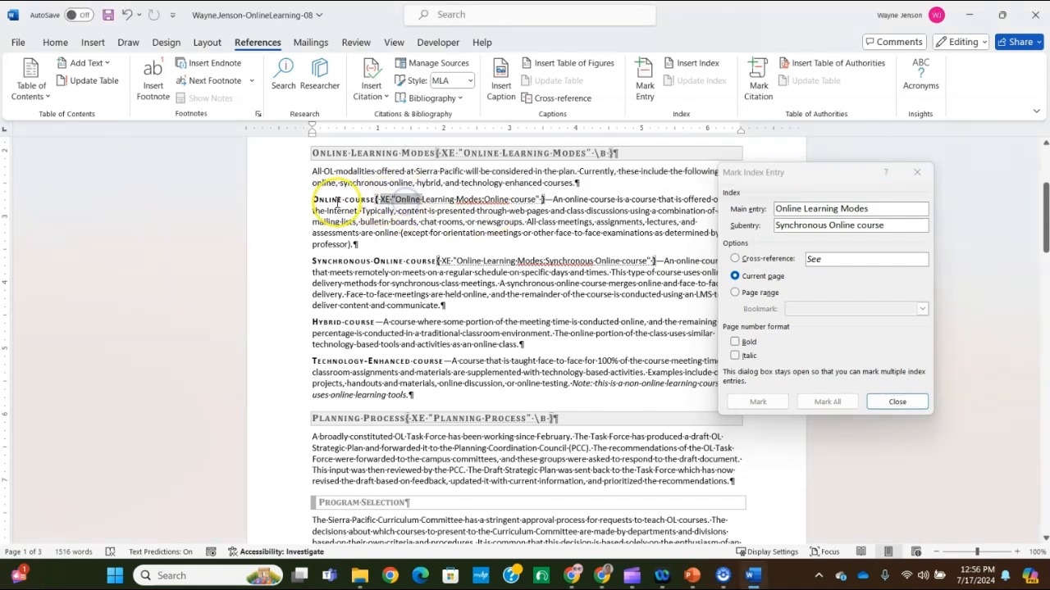
click(476, 261)
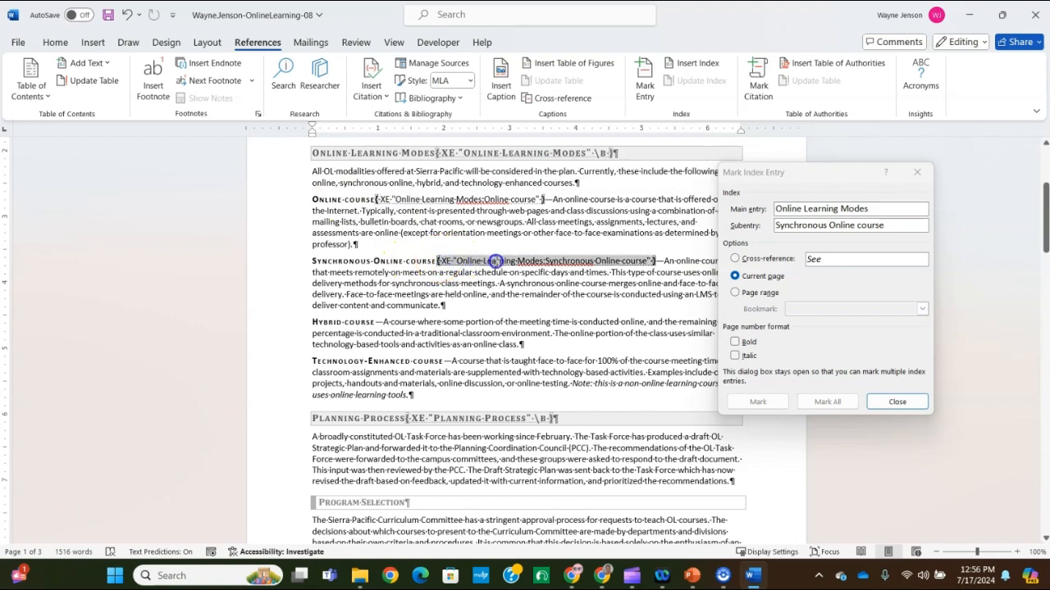
click(897, 401)
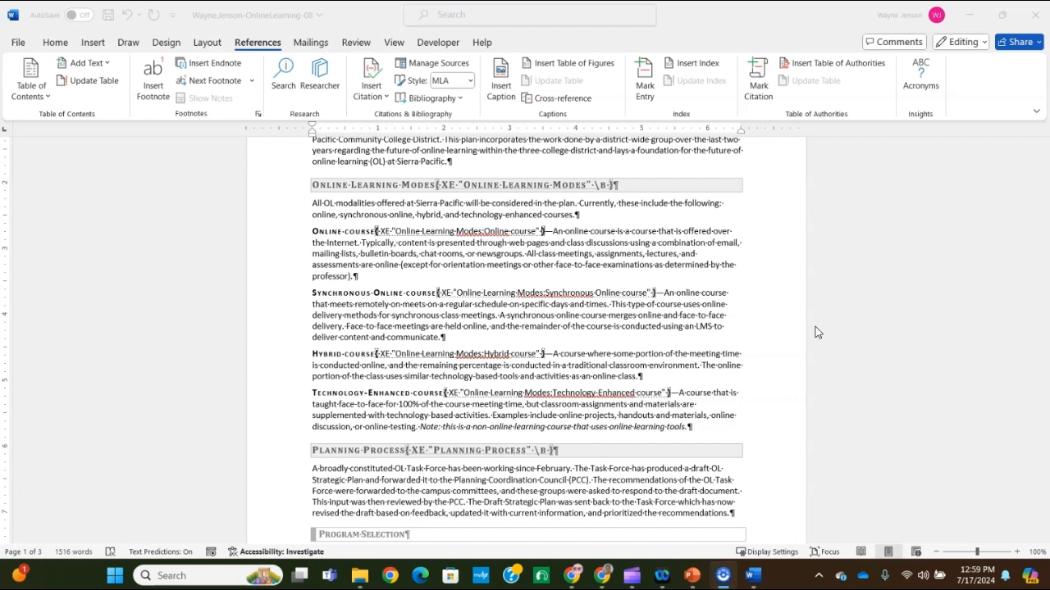
Insert a page break at the end of the document and enter the text "Index" on the new page
click(598, 226)
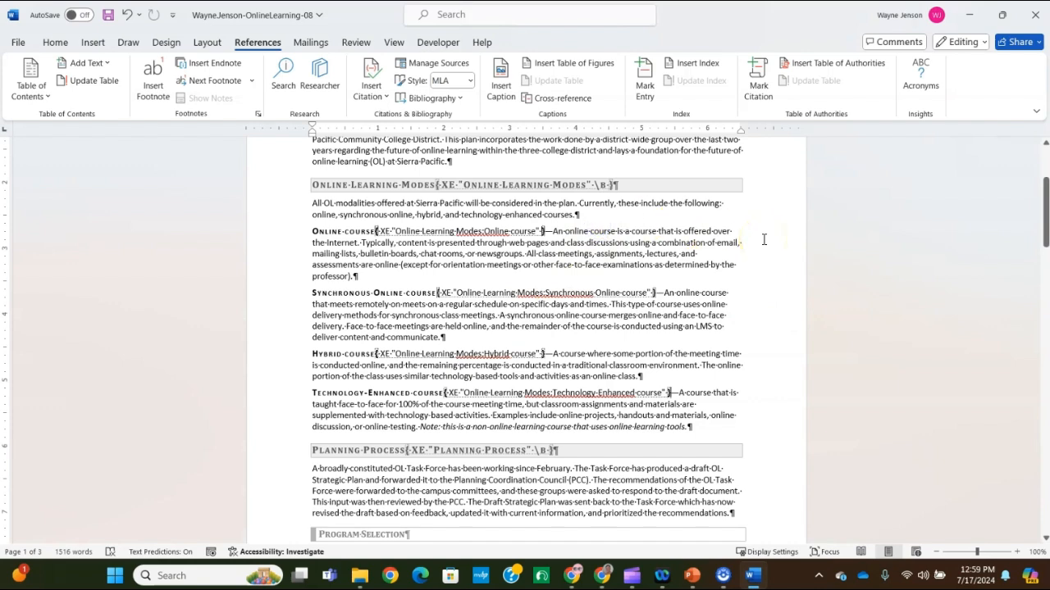
key(ctrl+End)
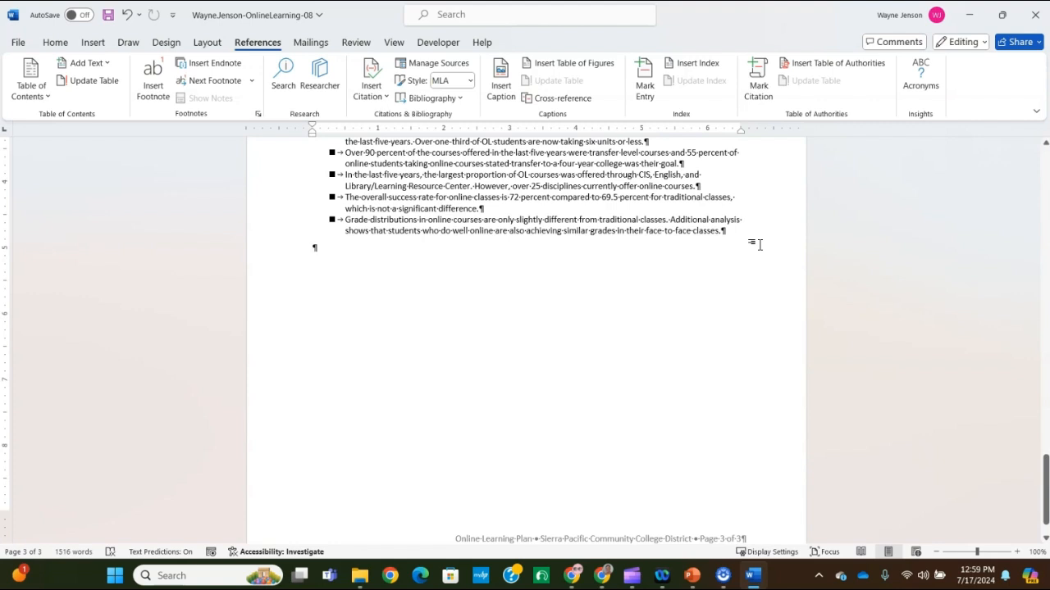
key(ctrl+Return)
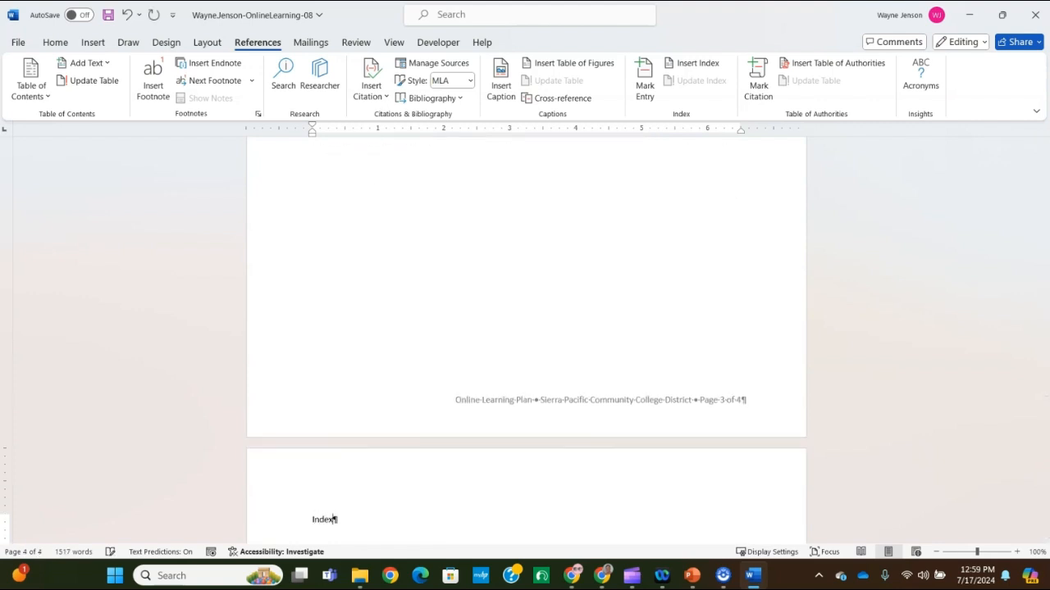
scroll(476, 465, down, 4)
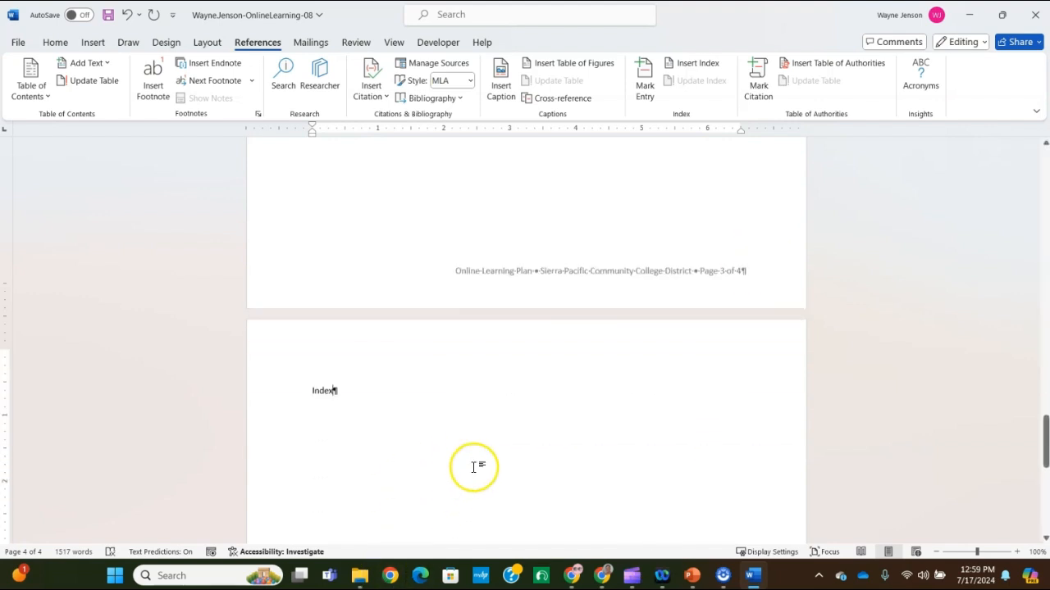
Apply the Heading 1 style to the "Index" line and add an empty paragraph below it
click(332, 288)
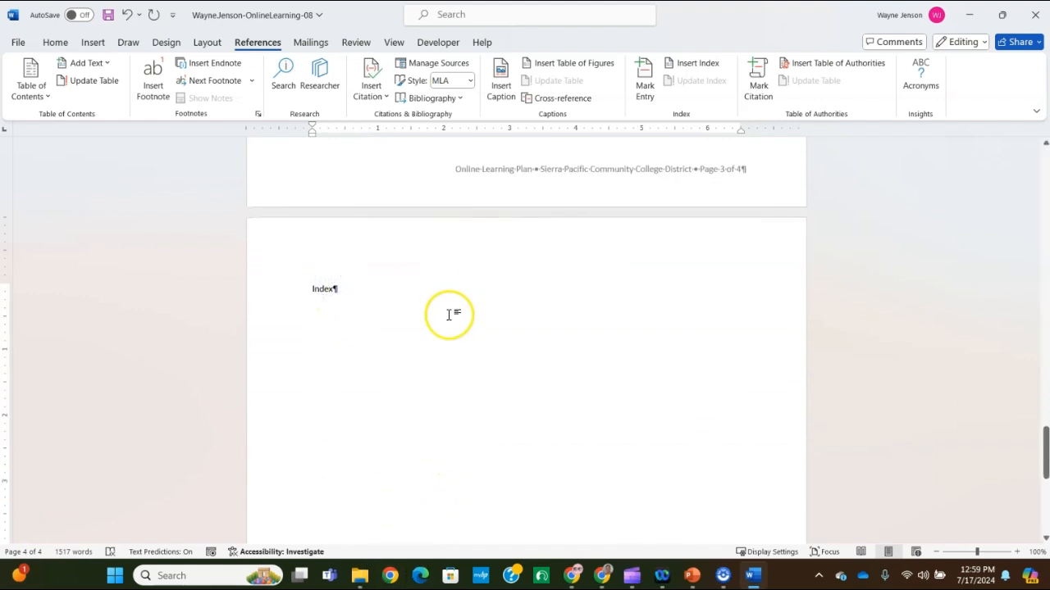
click(56, 42)
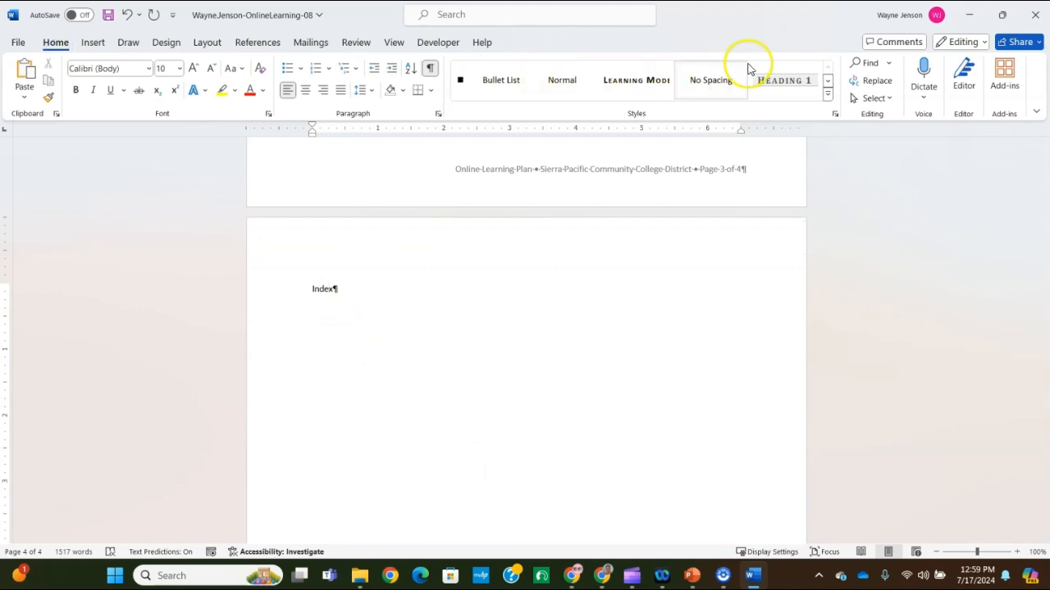
click(779, 79)
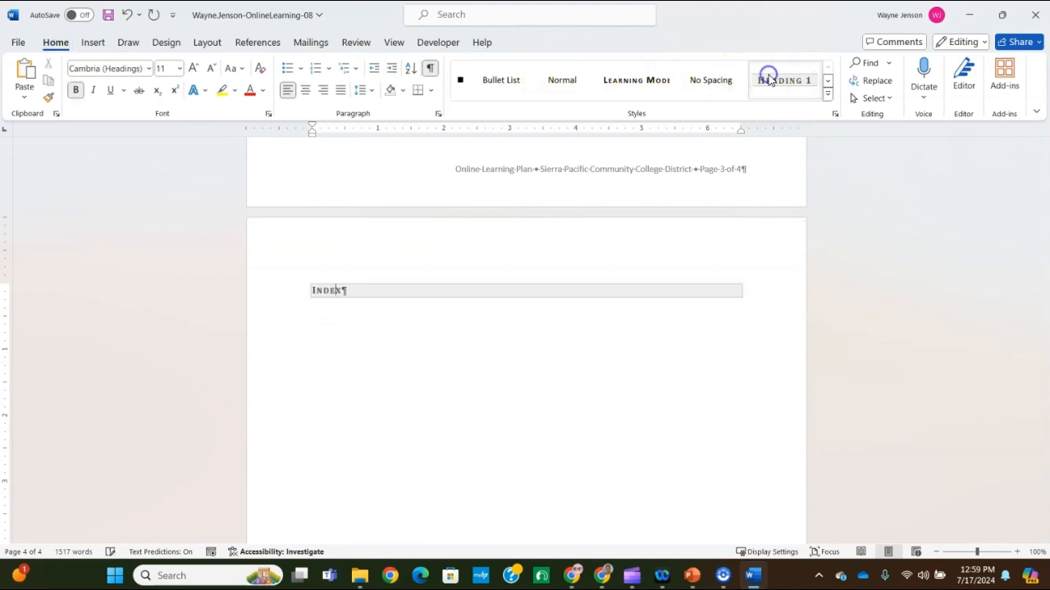
click(380, 293)
key(Return)
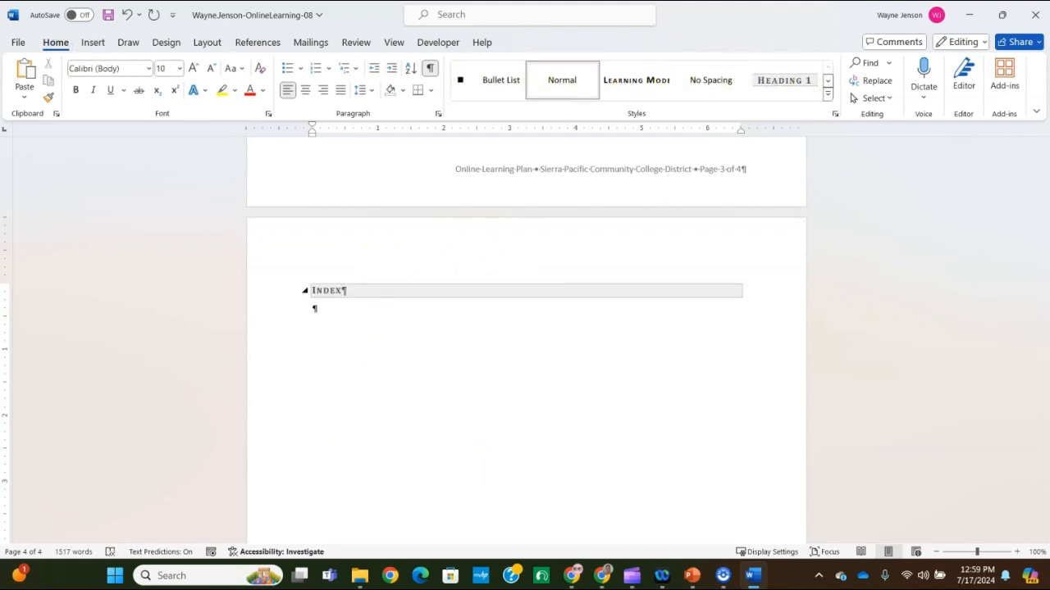
Start inserting an index below the "Index" heading, try right-aligned page numbers, and choose the Fancy format
click(256, 42)
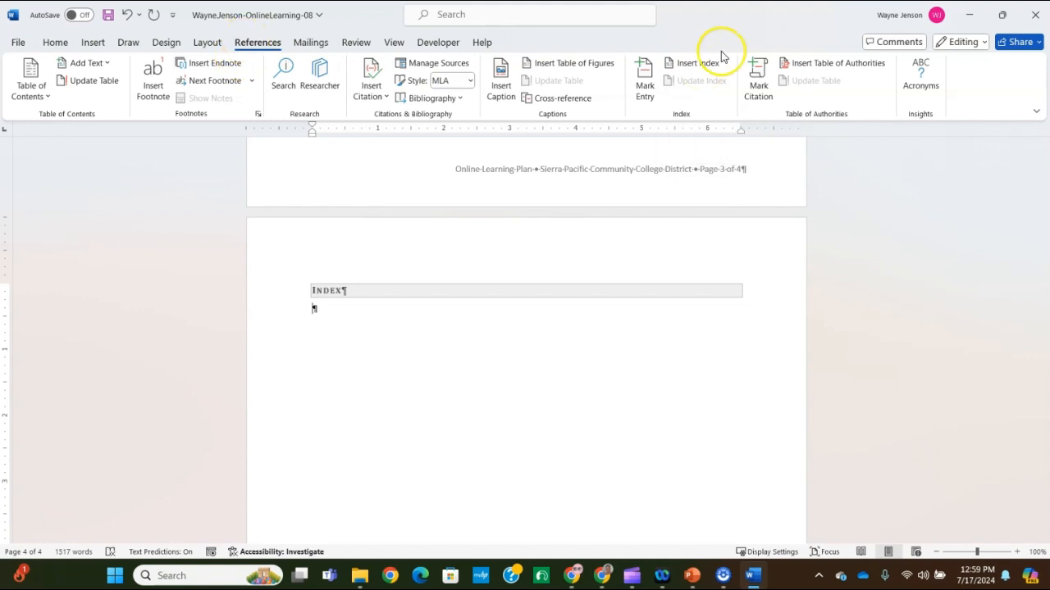
click(695, 64)
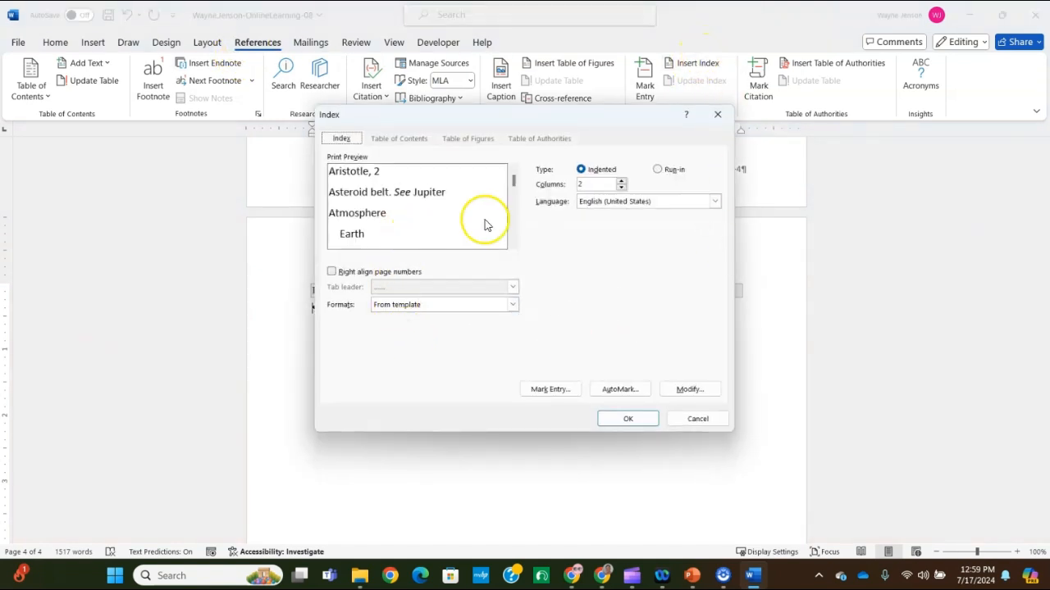
click(332, 272)
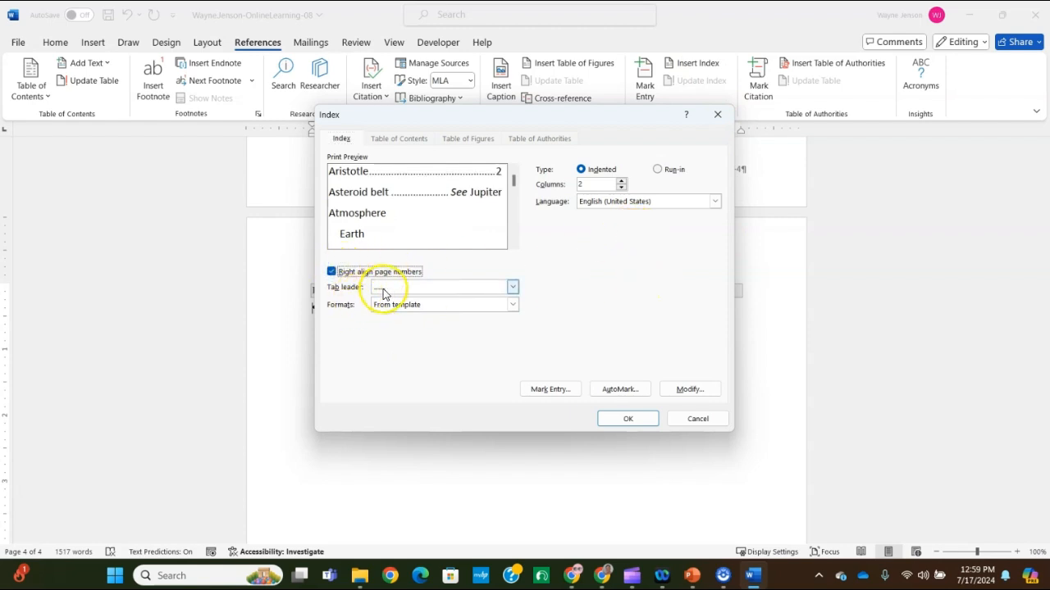
click(512, 304)
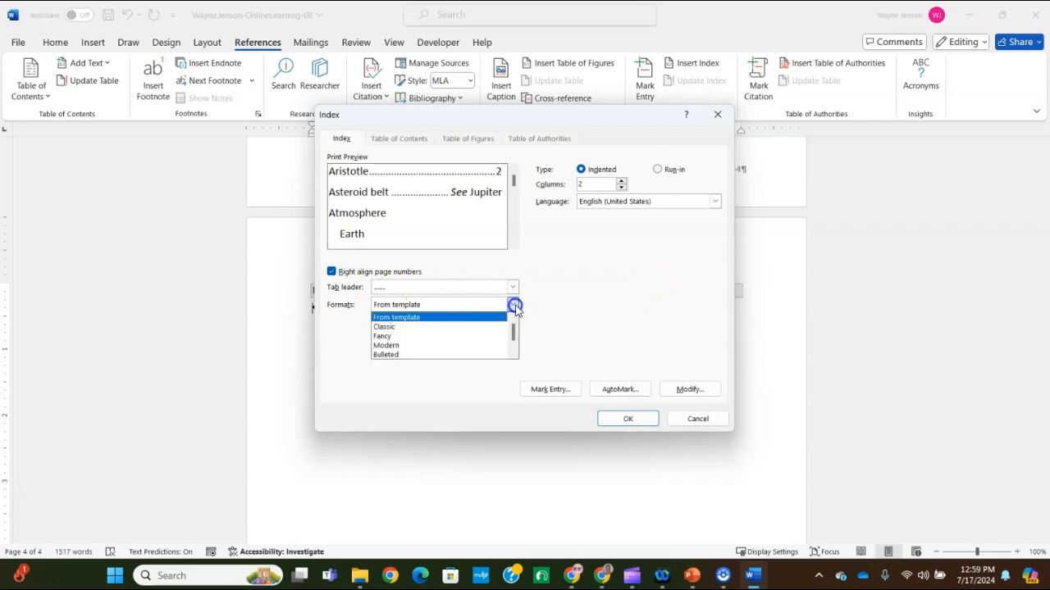
click(383, 336)
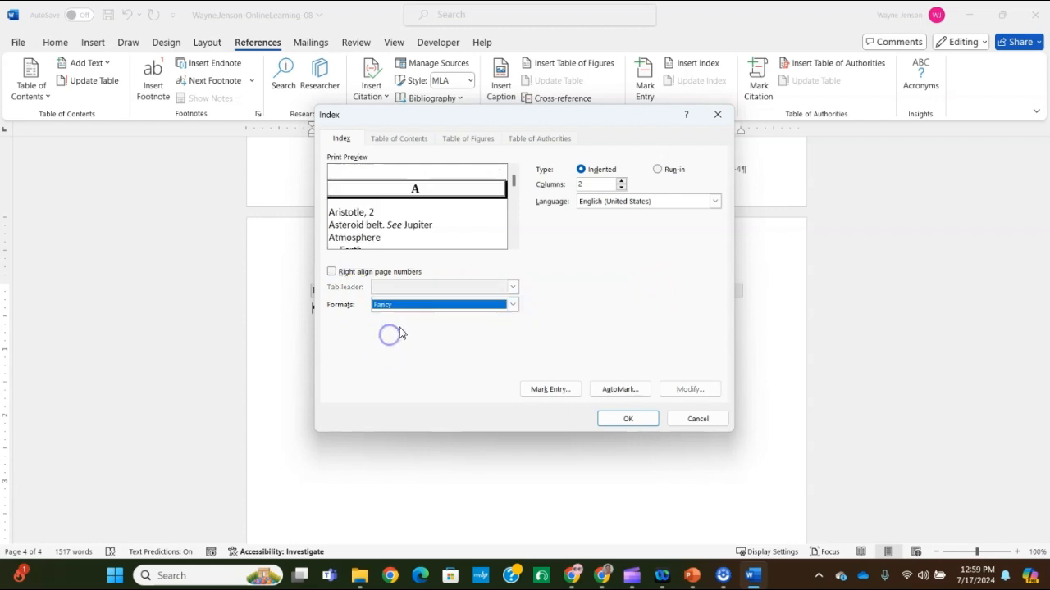
Preview the index in the Classic, Fancy and Modern formats
click(512, 305)
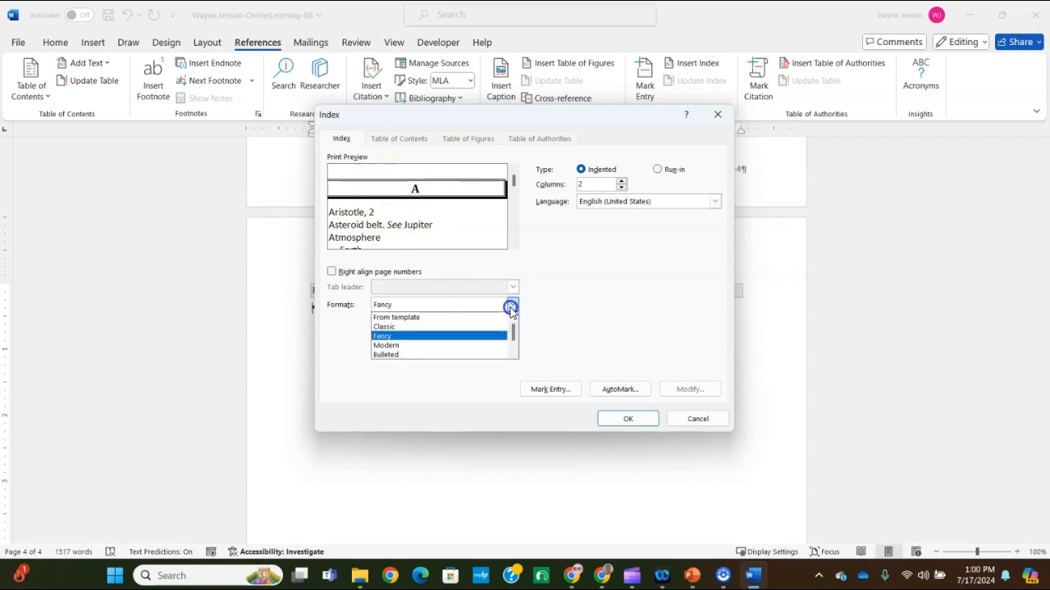
click(475, 327)
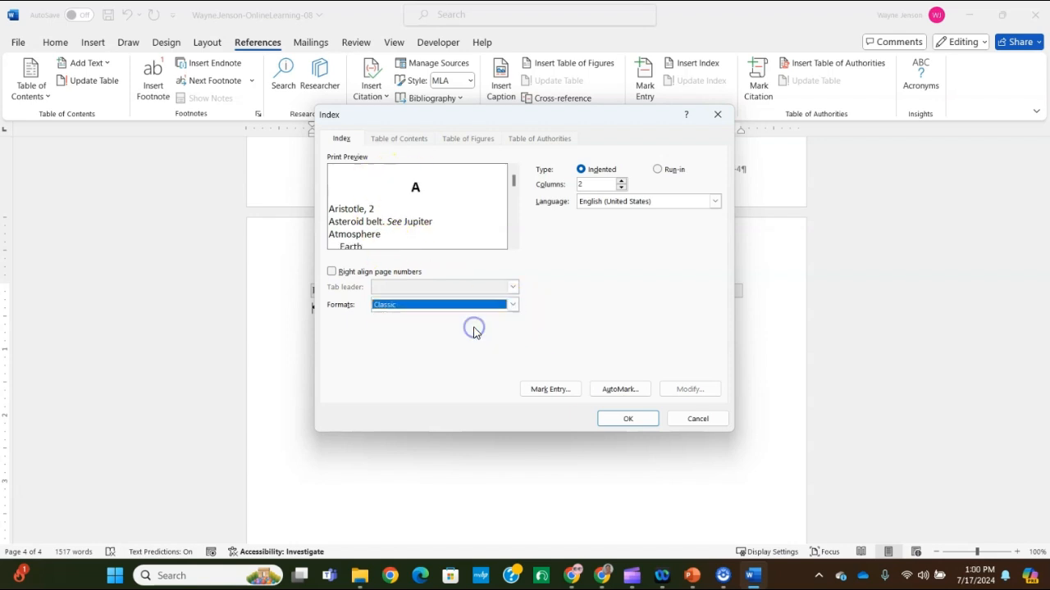
click(512, 304)
click(467, 336)
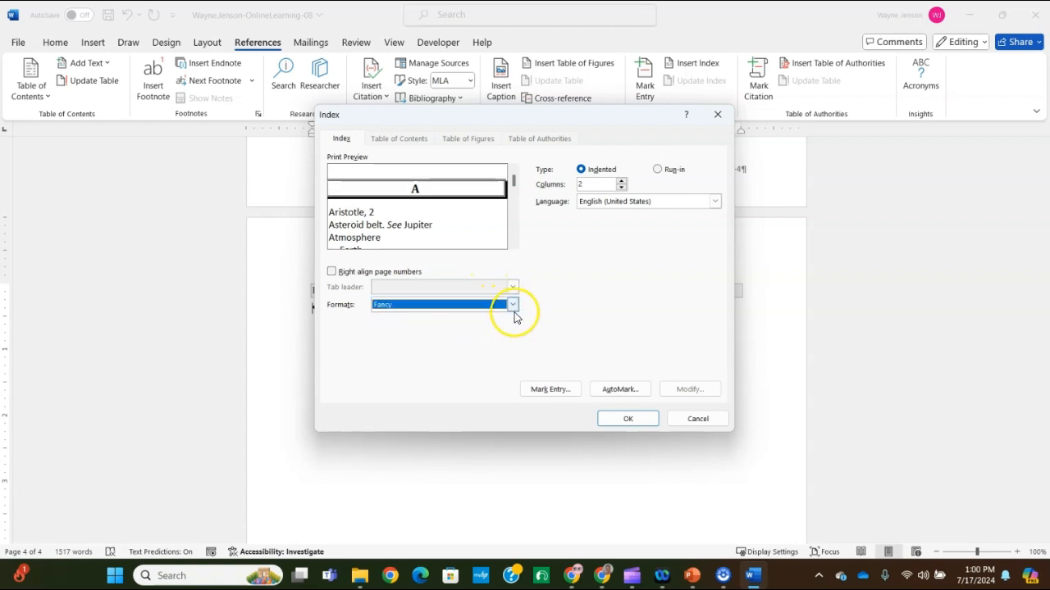
click(513, 304)
click(473, 346)
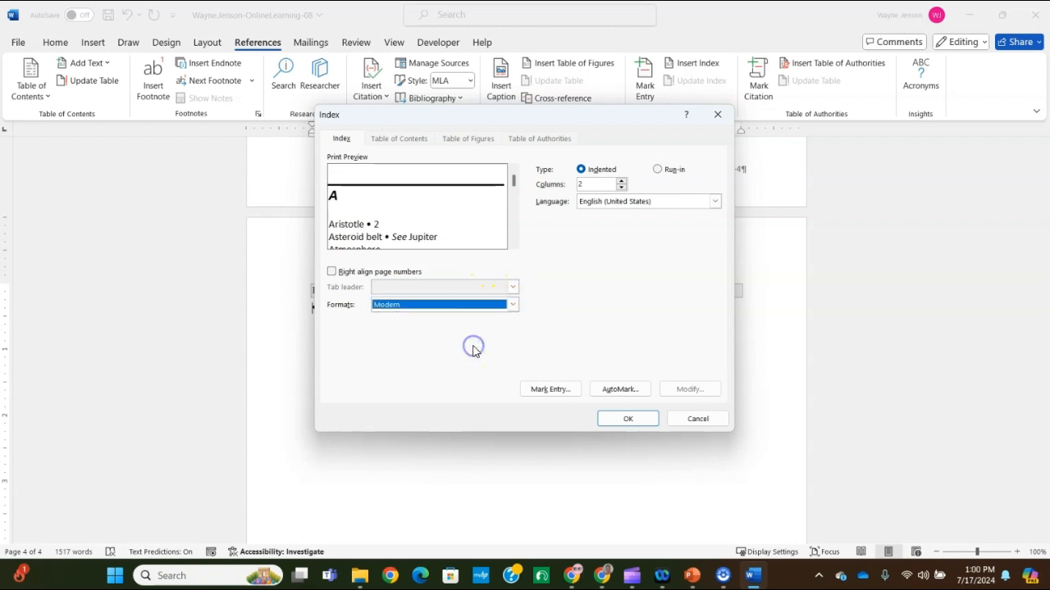
Choose the Fancy format and insert the indented two-column index on the last page
click(505, 304)
click(466, 337)
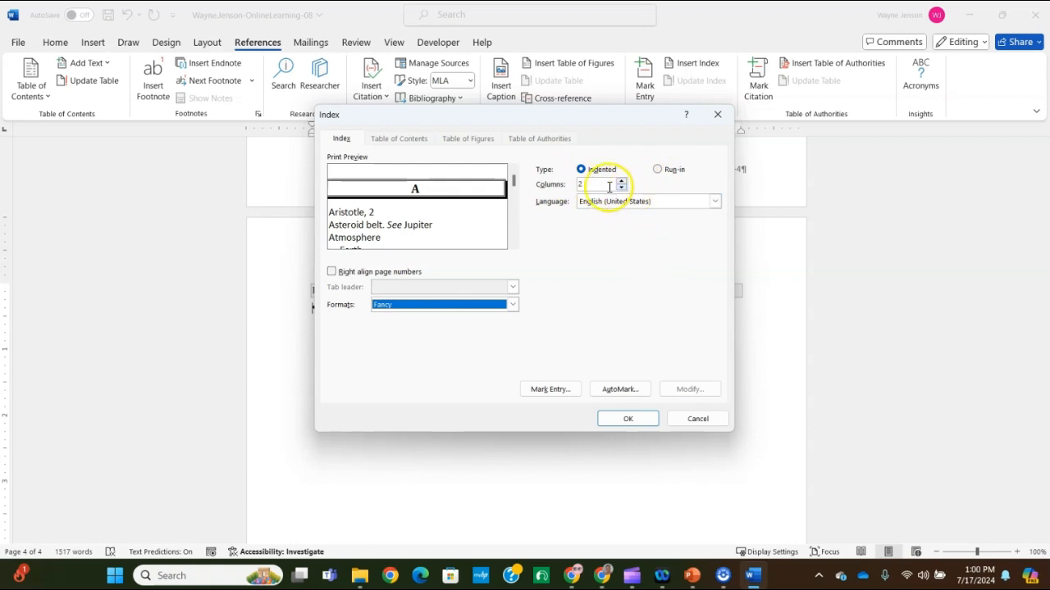
click(627, 418)
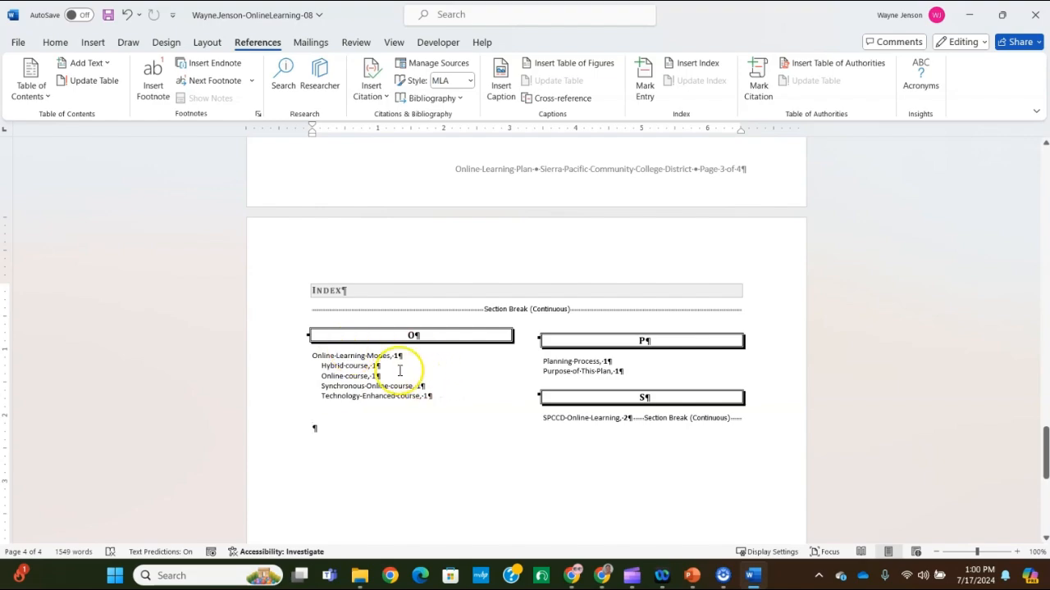
Return to the beginning of the document and search it for "Technology"
scroll(433, 380, up, 15)
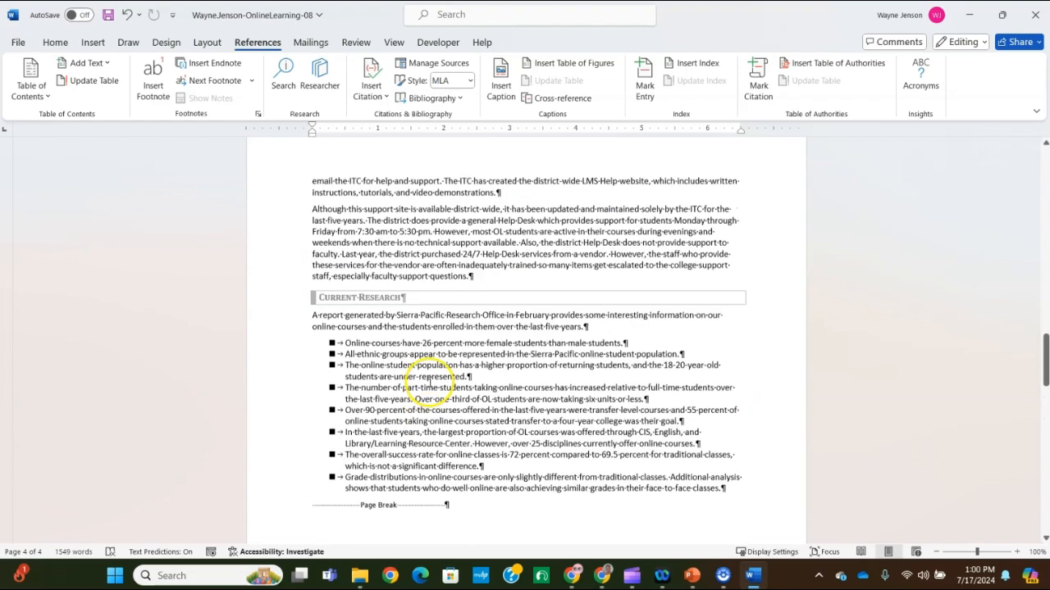
scroll(431, 391, up, 15)
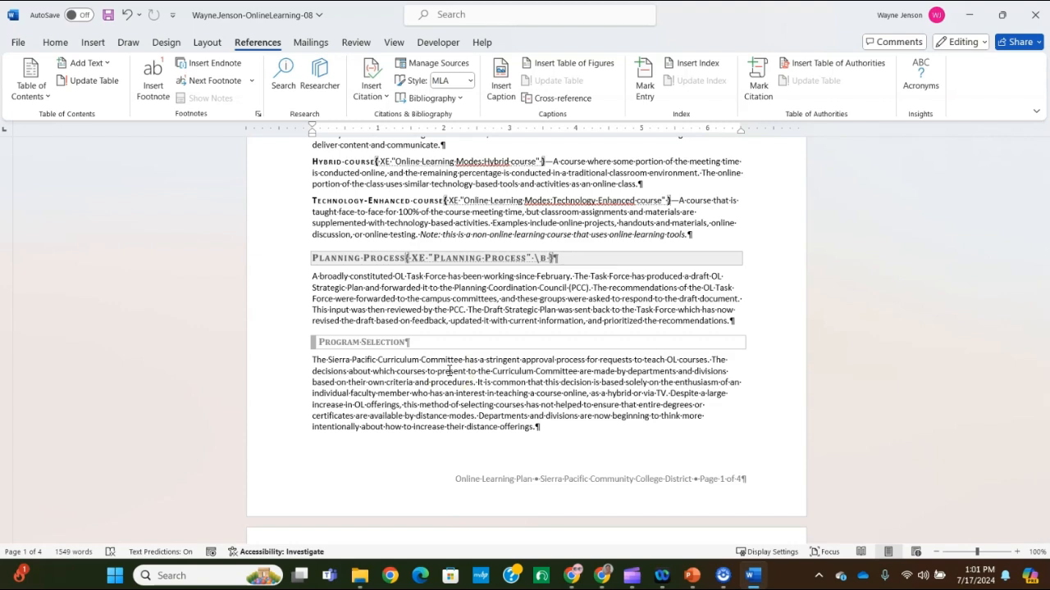
scroll(449, 370, up, 8)
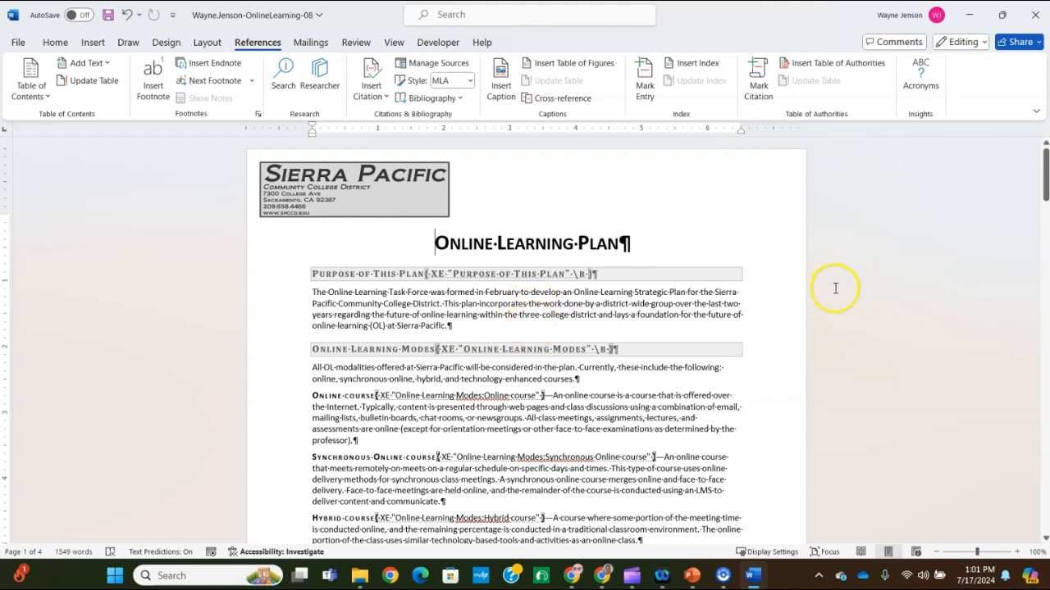
key(ctrl+Home)
click(45, 44)
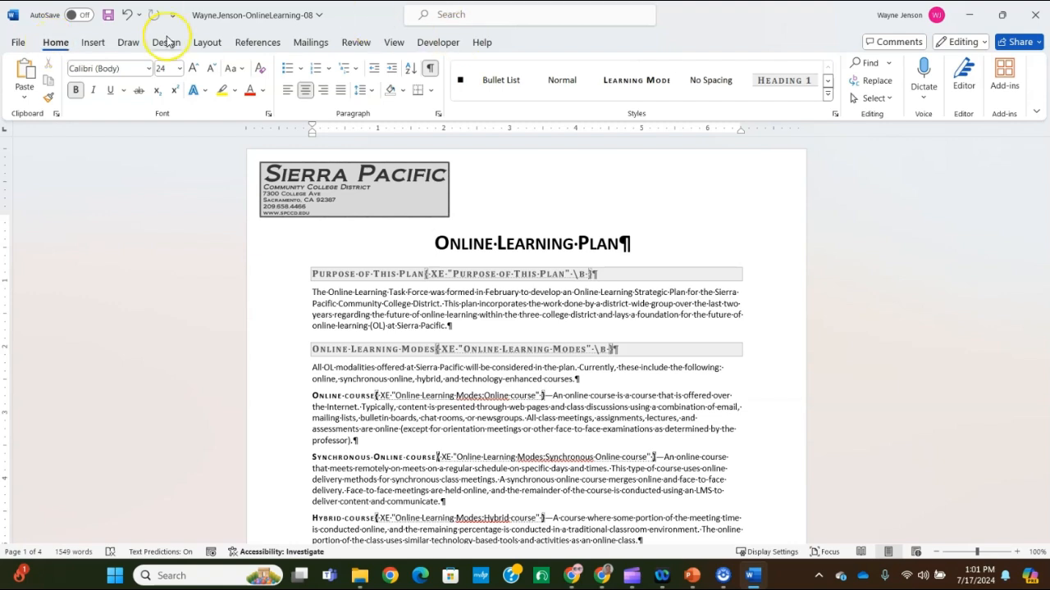
click(867, 63)
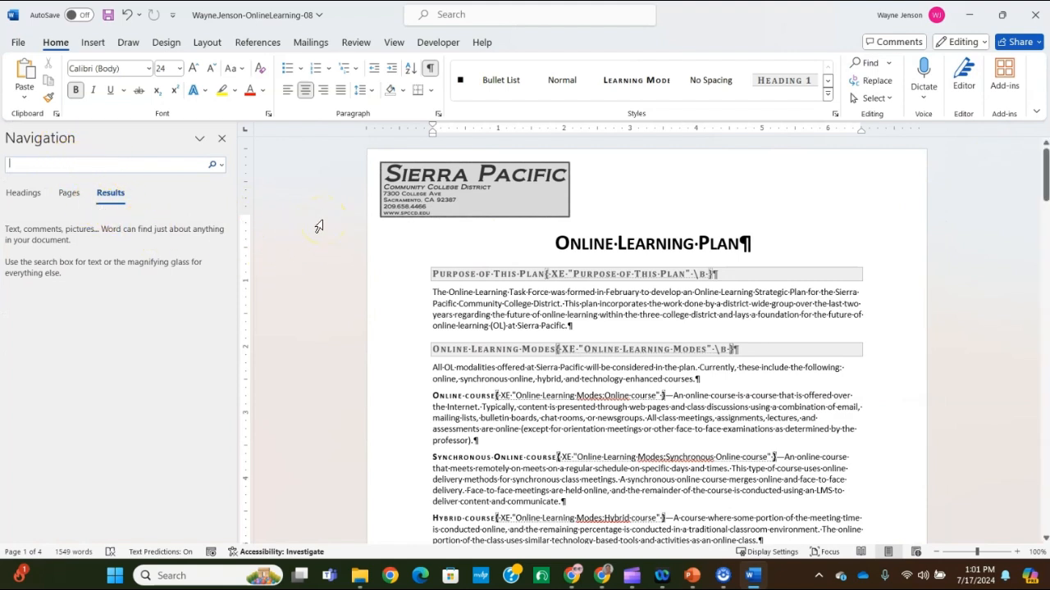
text(Technology)
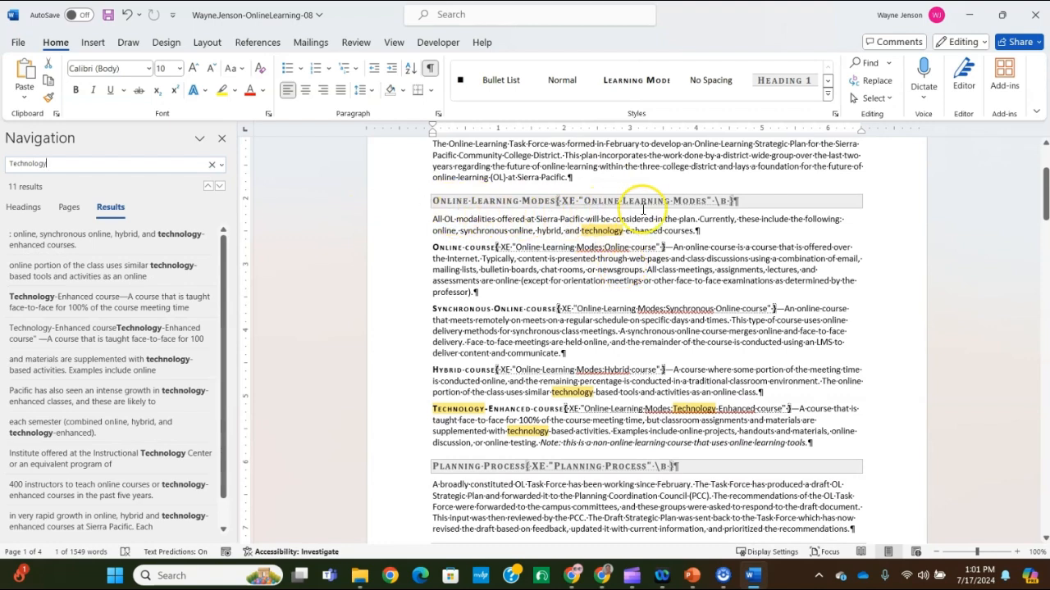
Mark all occurrences of "technology" as a main index entry, starting from the word in the paragraph under Online Learning Modes
scroll(581, 289, up, 2)
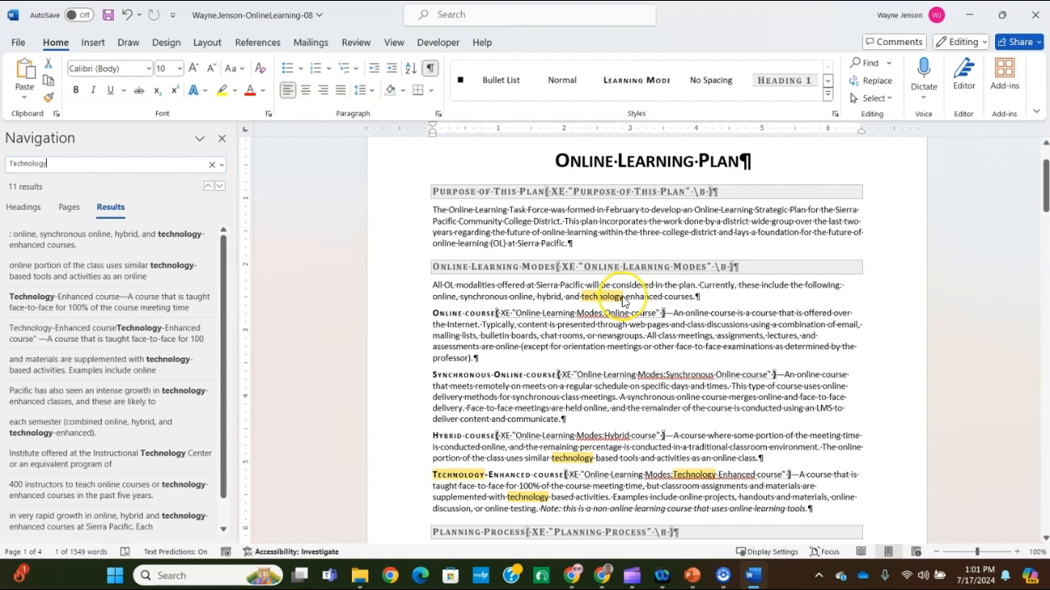
click(621, 300)
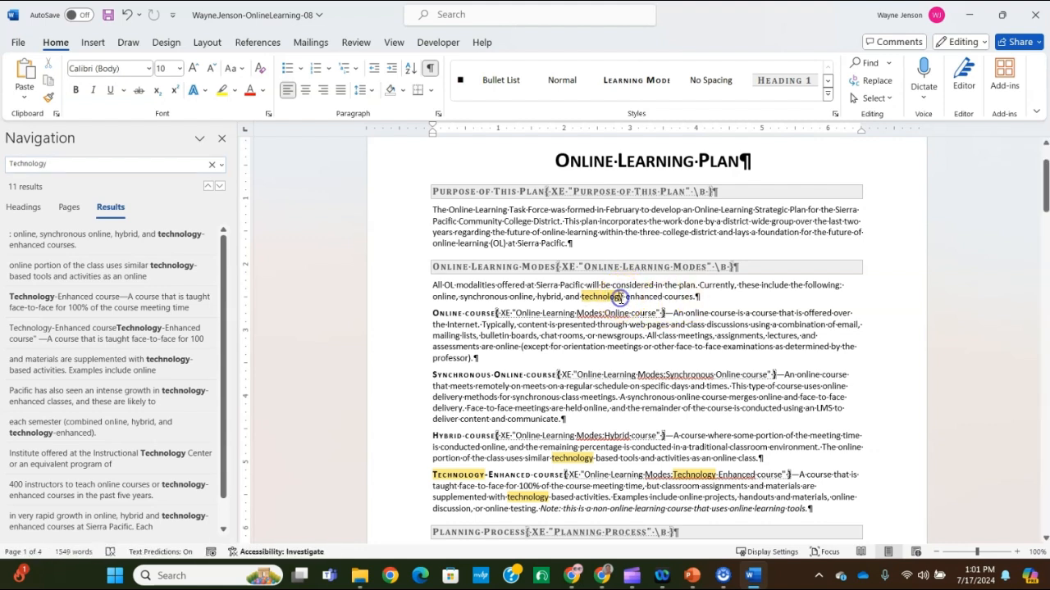
double_click(583, 296)
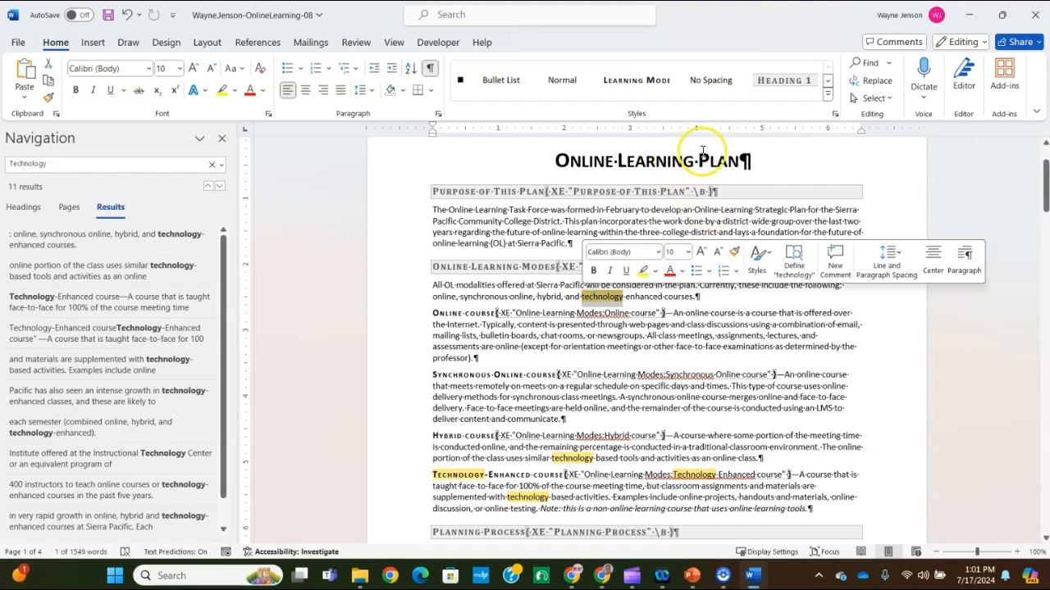
click(259, 42)
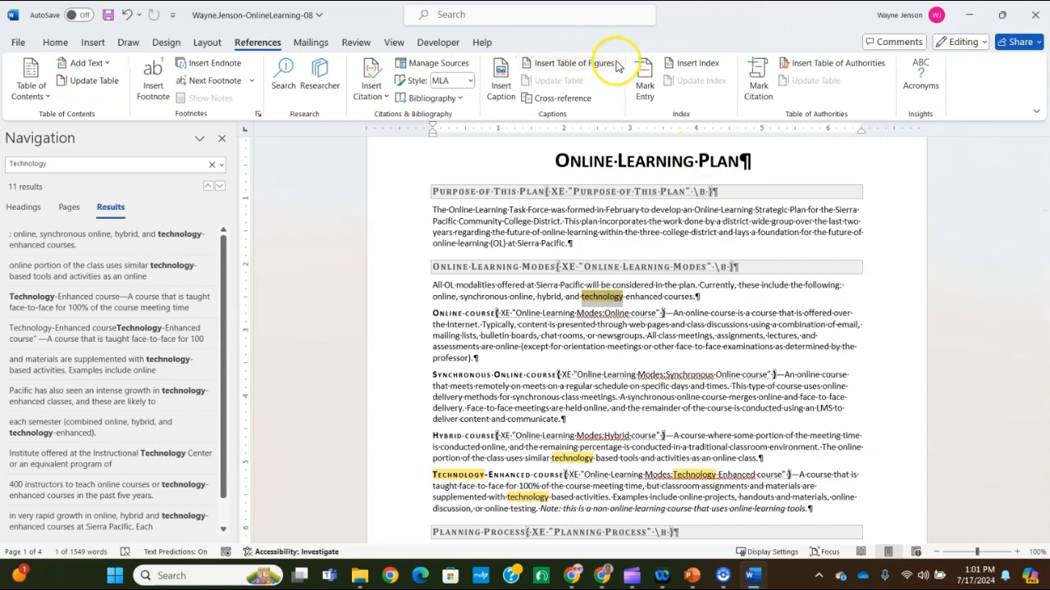
click(644, 75)
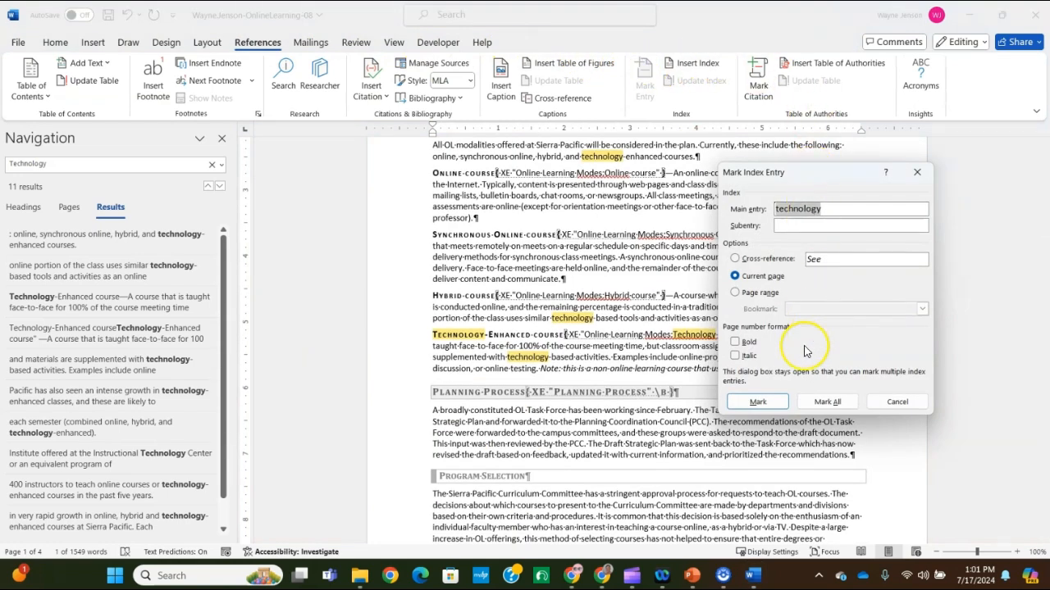
click(831, 401)
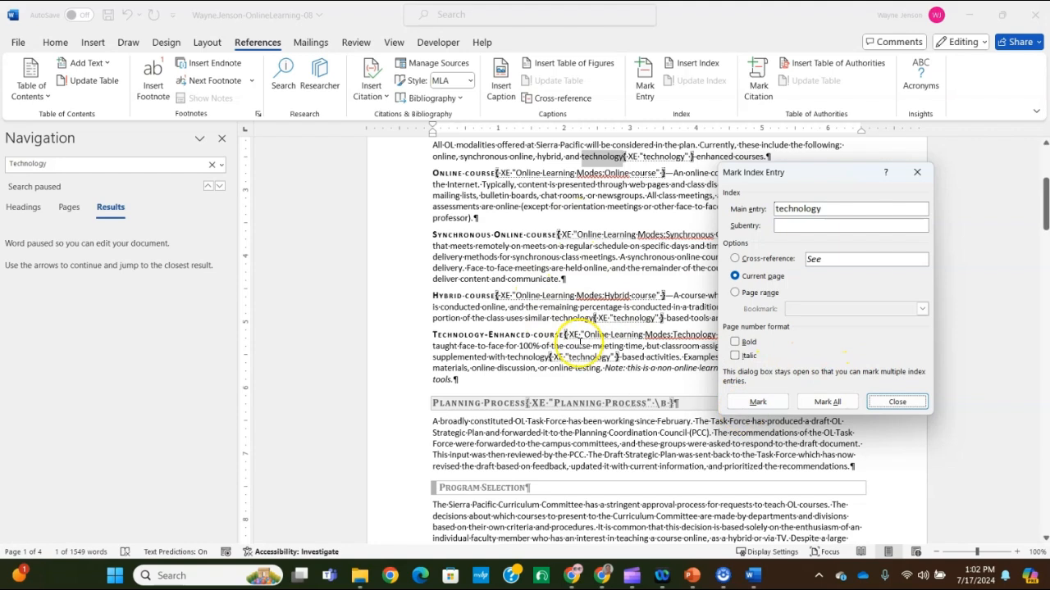
click(897, 402)
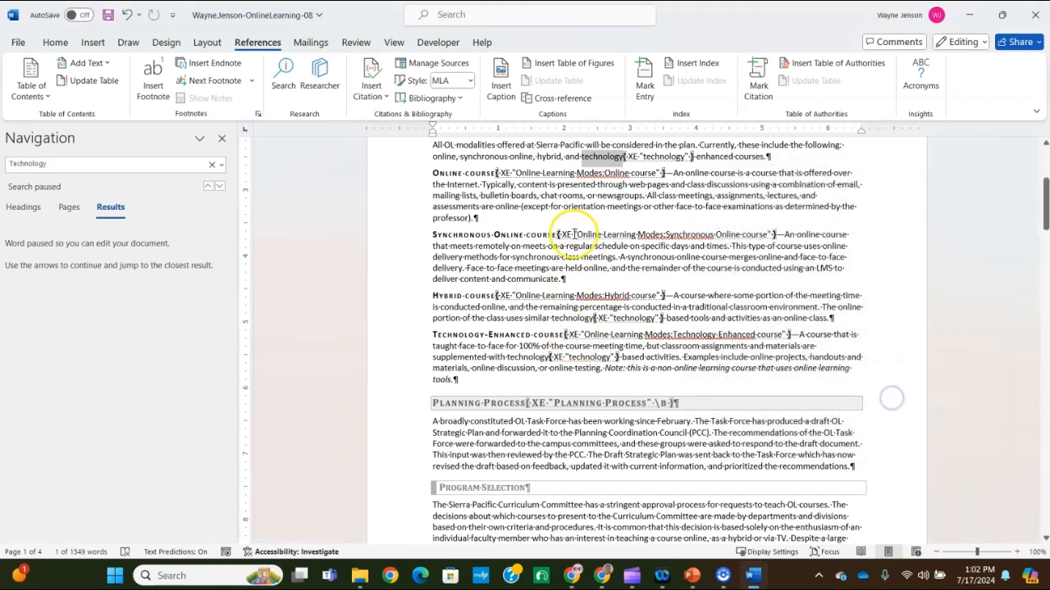
Search the document for "Growth"
click(22, 167)
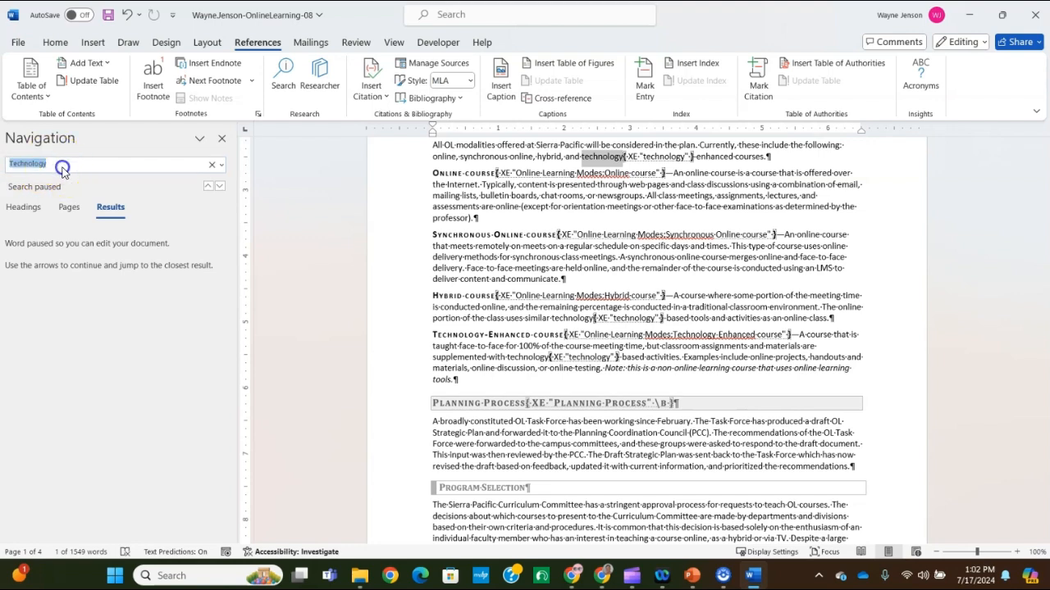
text(Growth)
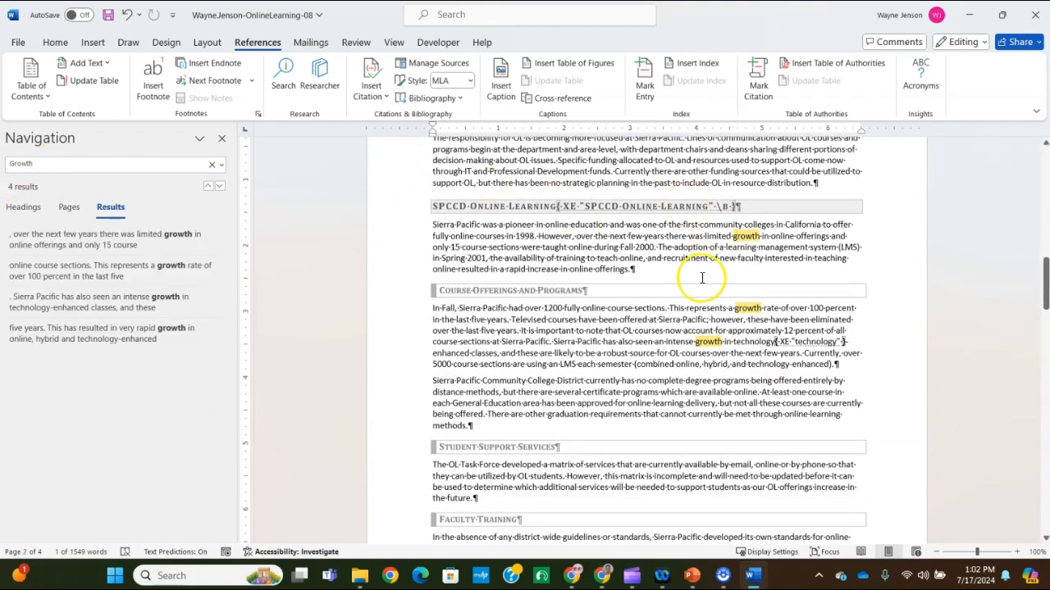
scroll(701, 278, up, 15)
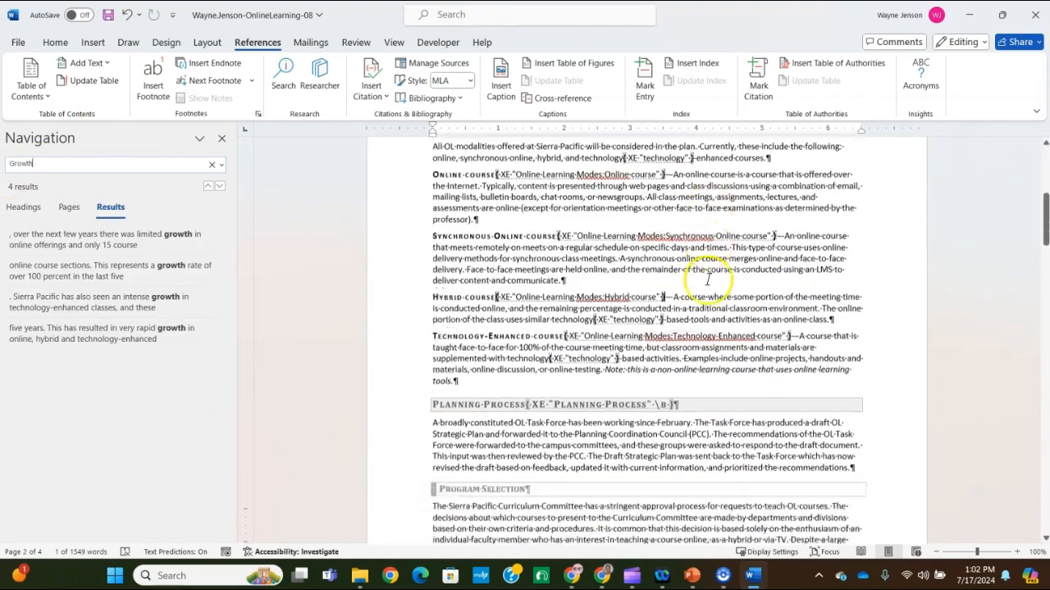
Mark all occurrences of "growth" as a main index entry, starting from the word in the paragraph under SPCCD Online Learning
scroll(707, 281, down, 15)
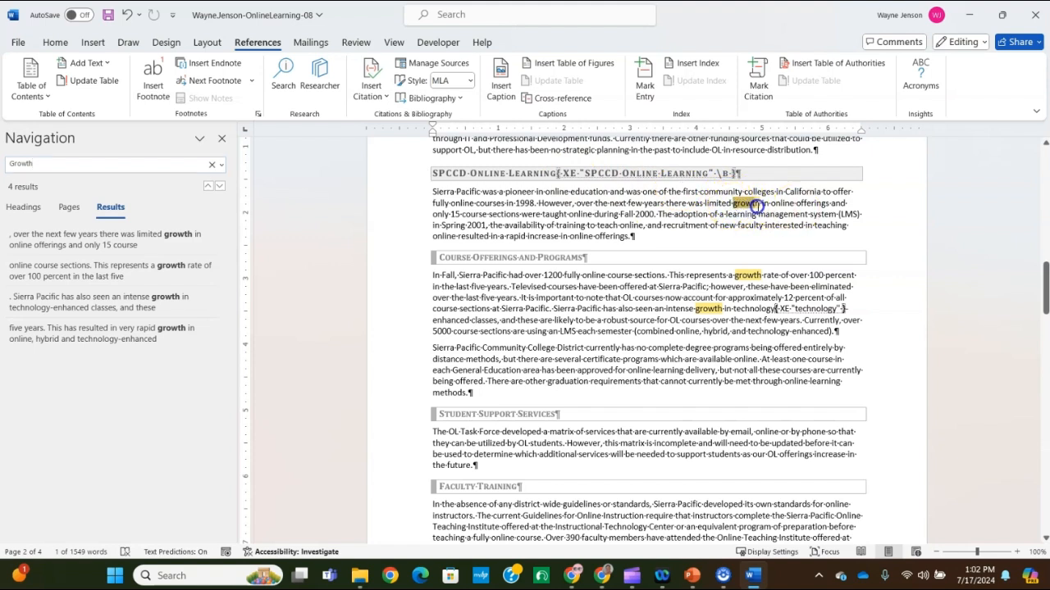
click(648, 82)
click(827, 404)
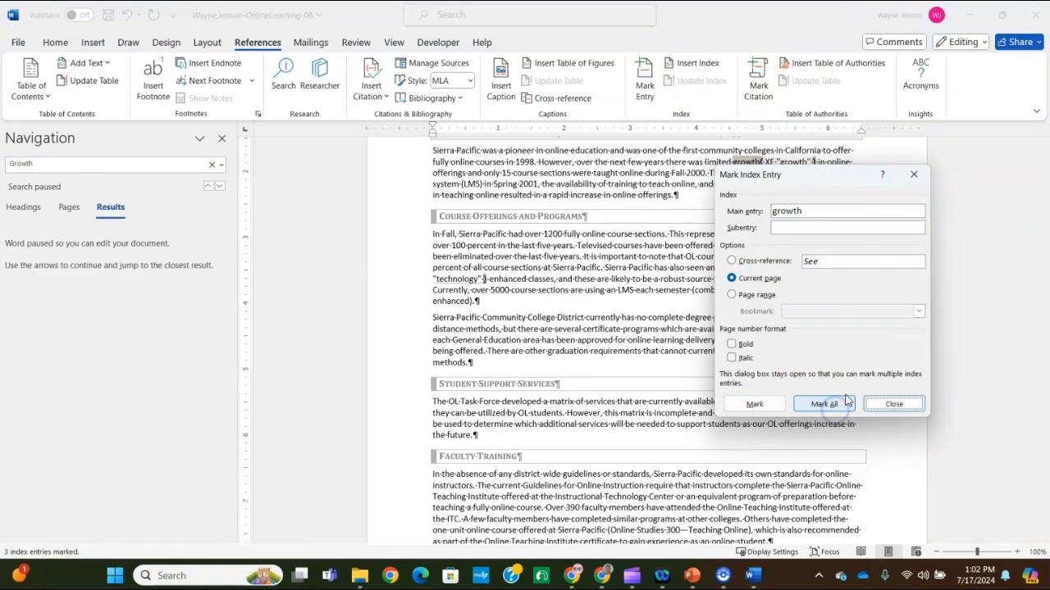
click(892, 403)
Close the Navigation pane and update the index on the last page to include the newly marked entries
scroll(387, 279, down, 10)
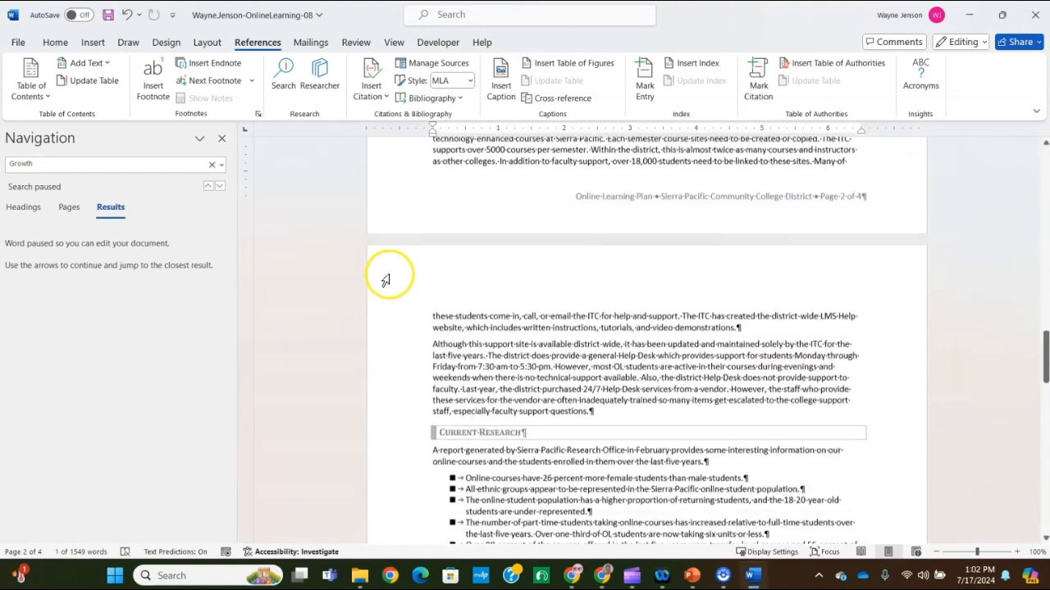
click(221, 140)
scroll(593, 320, down, 15)
scroll(594, 320, down, 4)
scroll(593, 321, up, 2)
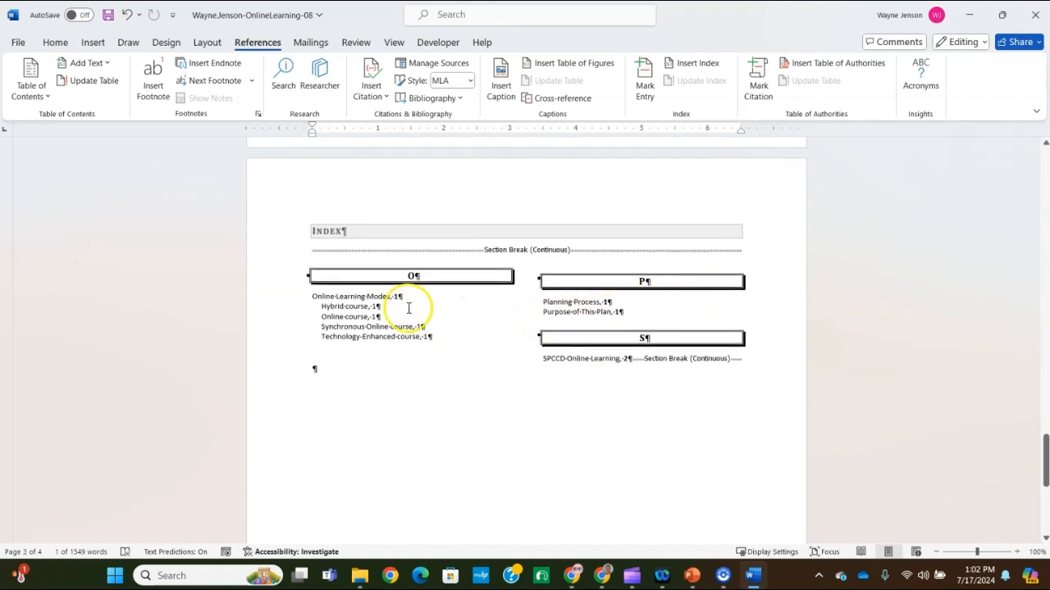
click(341, 310)
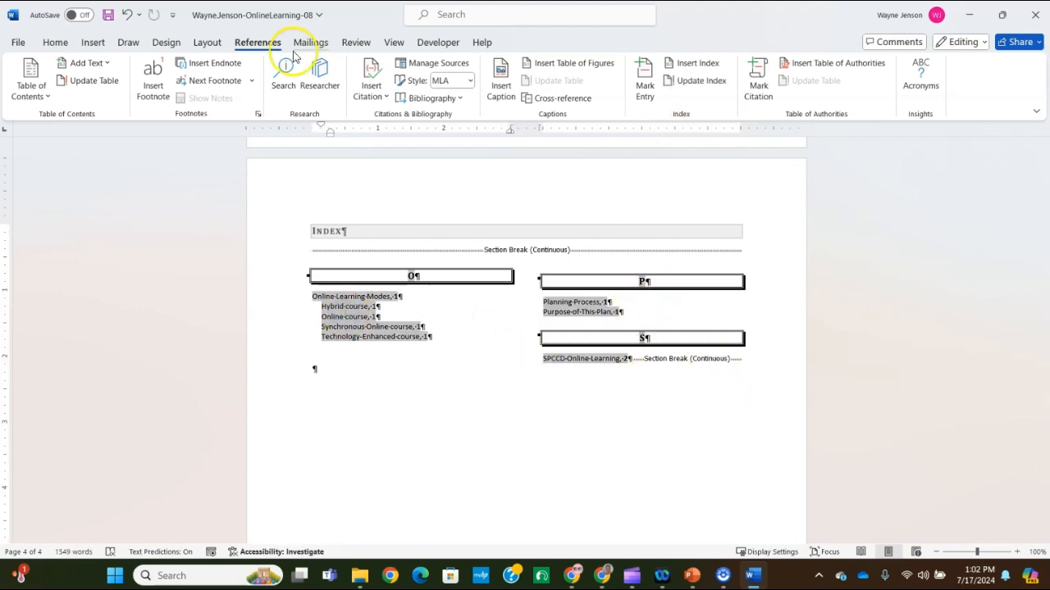
click(693, 83)
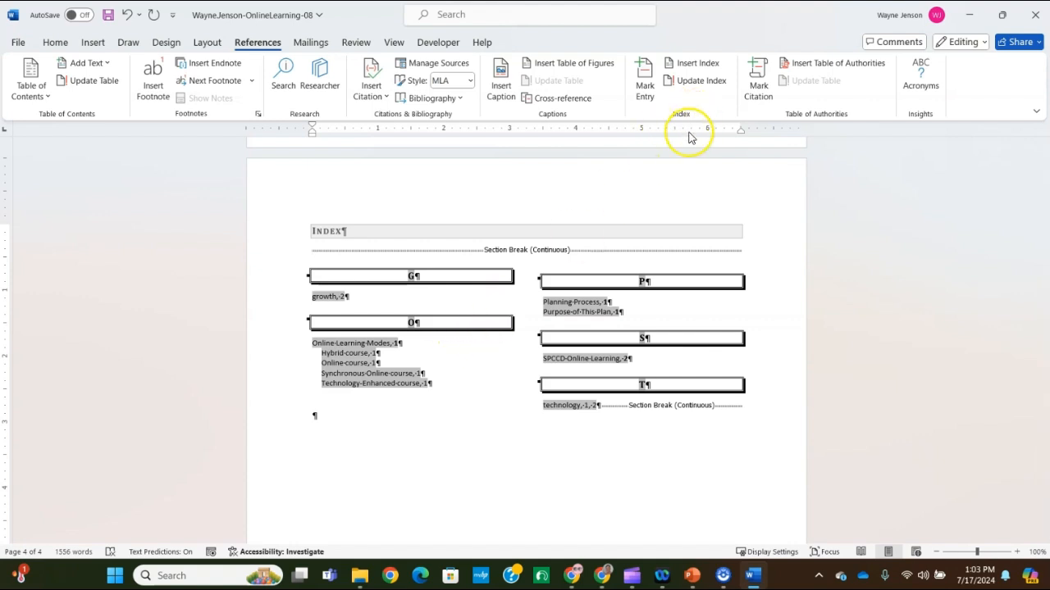
Set the index to one column and replace the existing index with the new layout
click(698, 64)
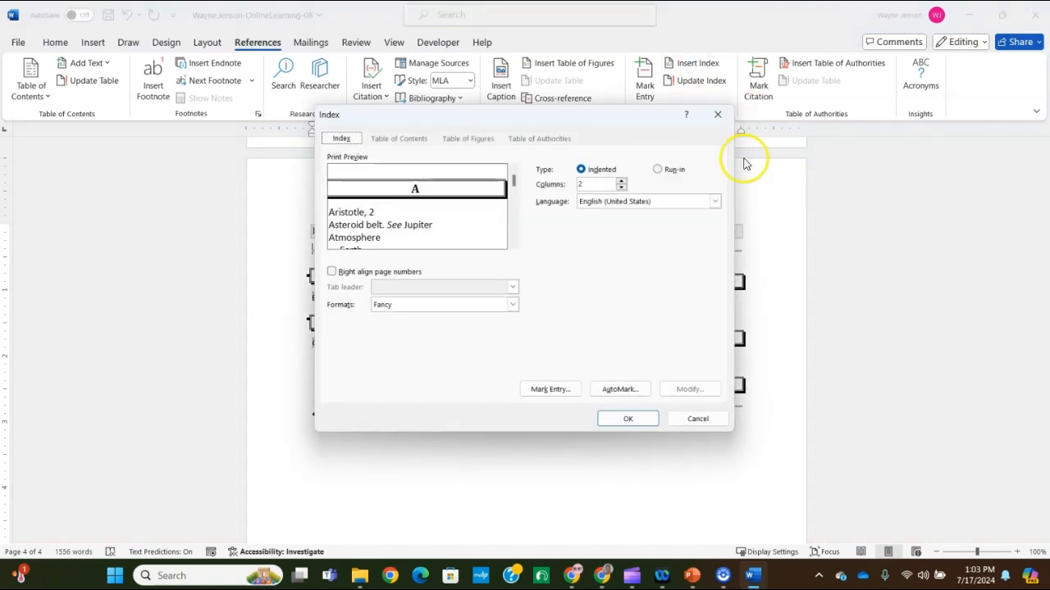
click(623, 186)
click(628, 419)
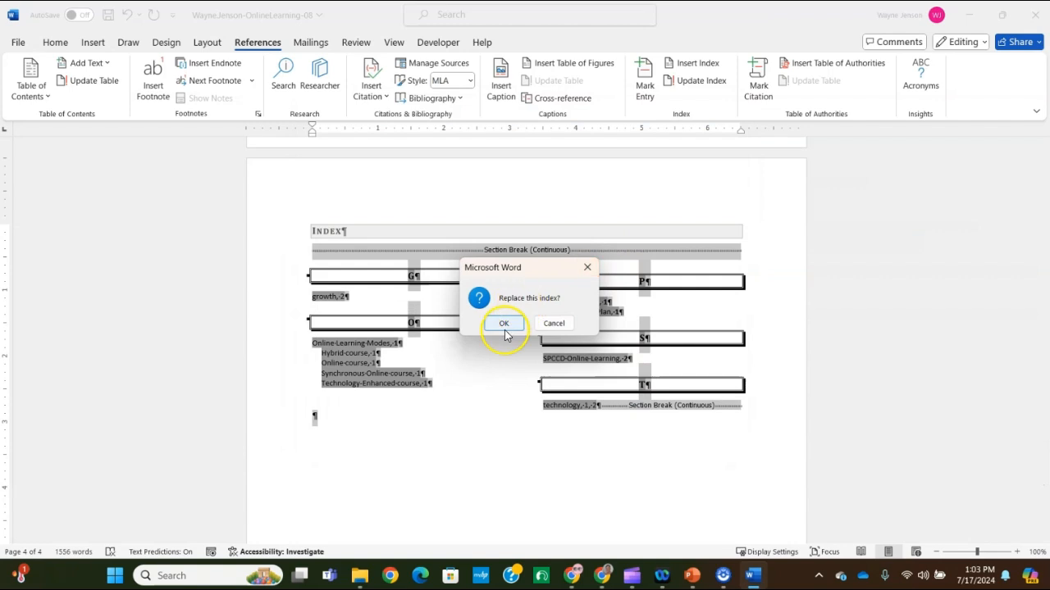
click(505, 325)
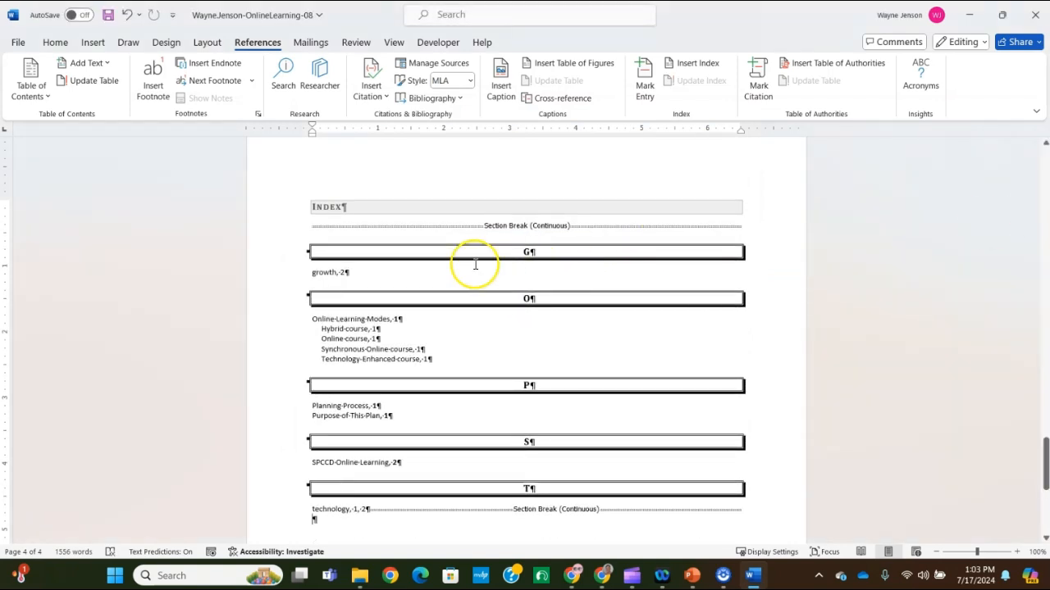
Choose the Classic format for the index and replace the existing one on the last page
scroll(474, 264, down, 5)
scroll(469, 274, up, 6)
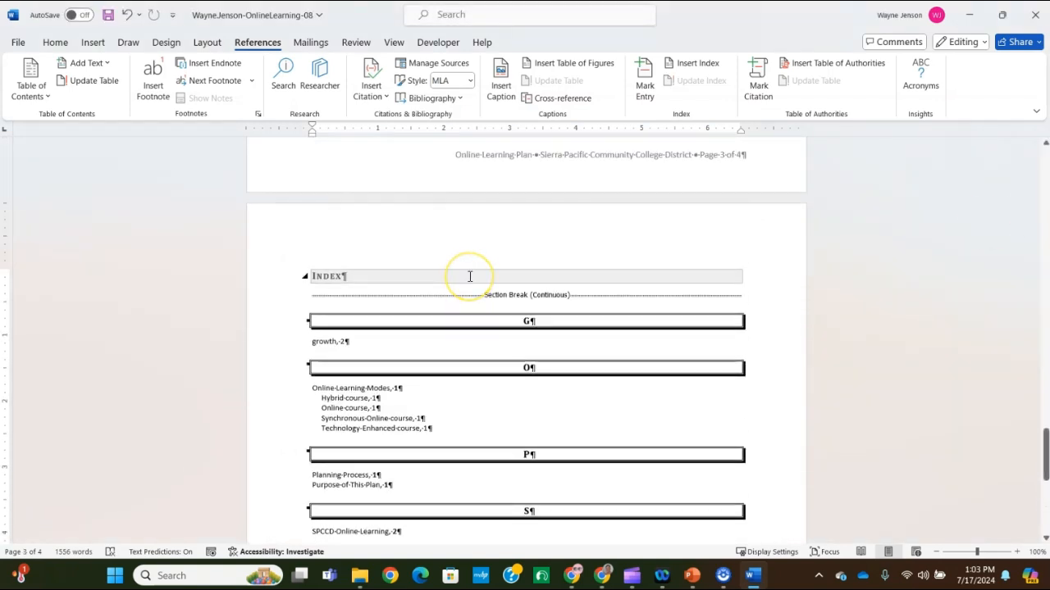
scroll(470, 276, down, 2)
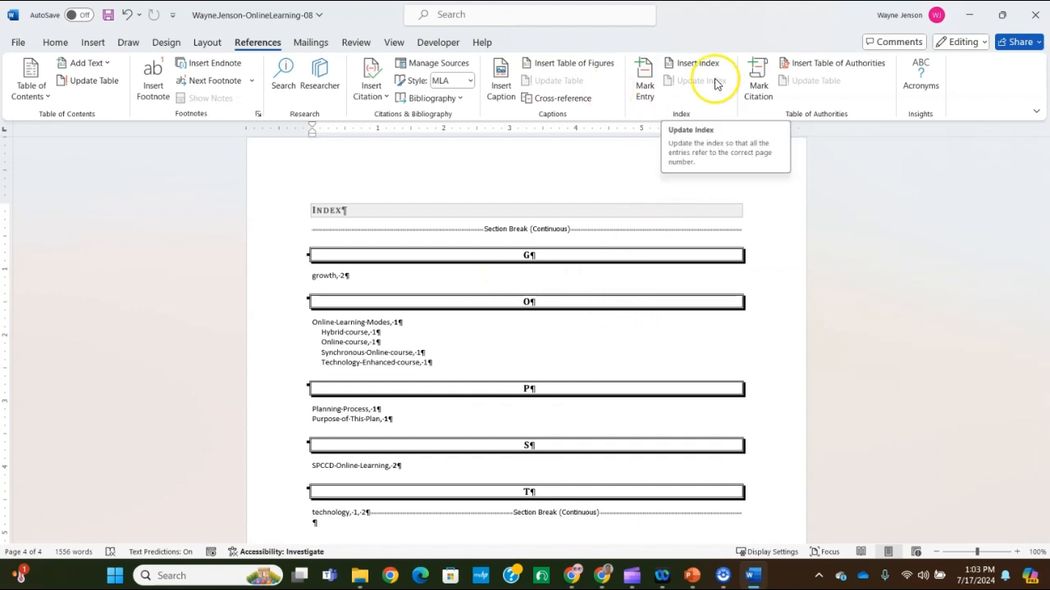
click(688, 64)
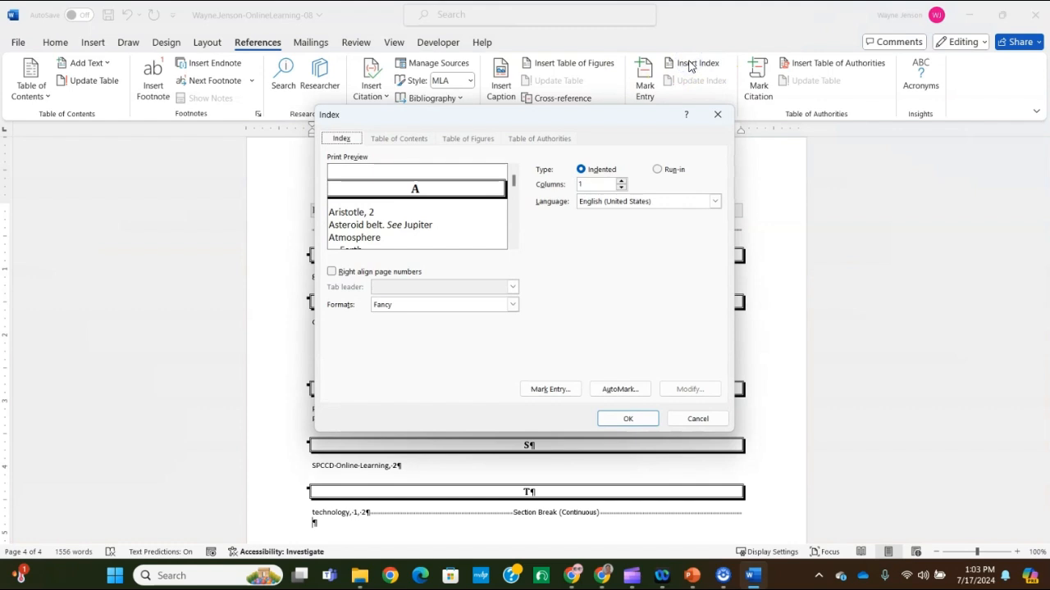
click(511, 305)
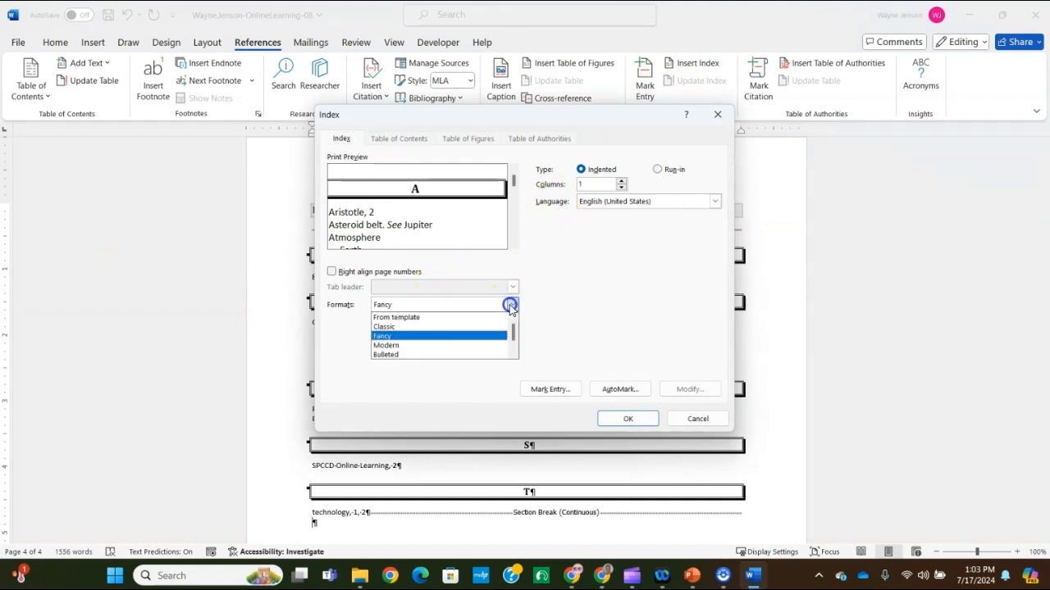
click(473, 327)
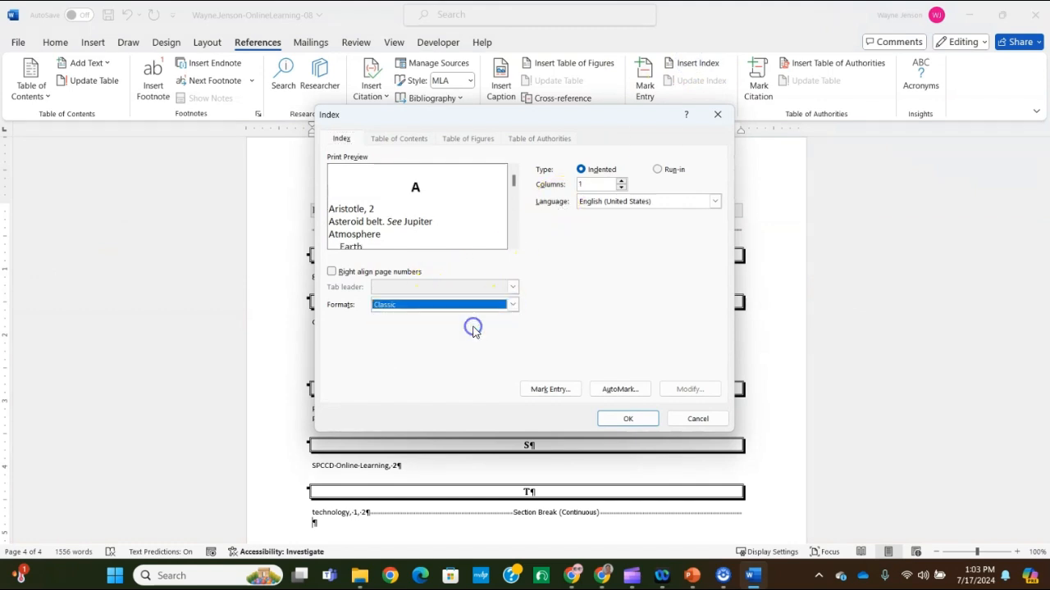
click(530, 389)
click(627, 420)
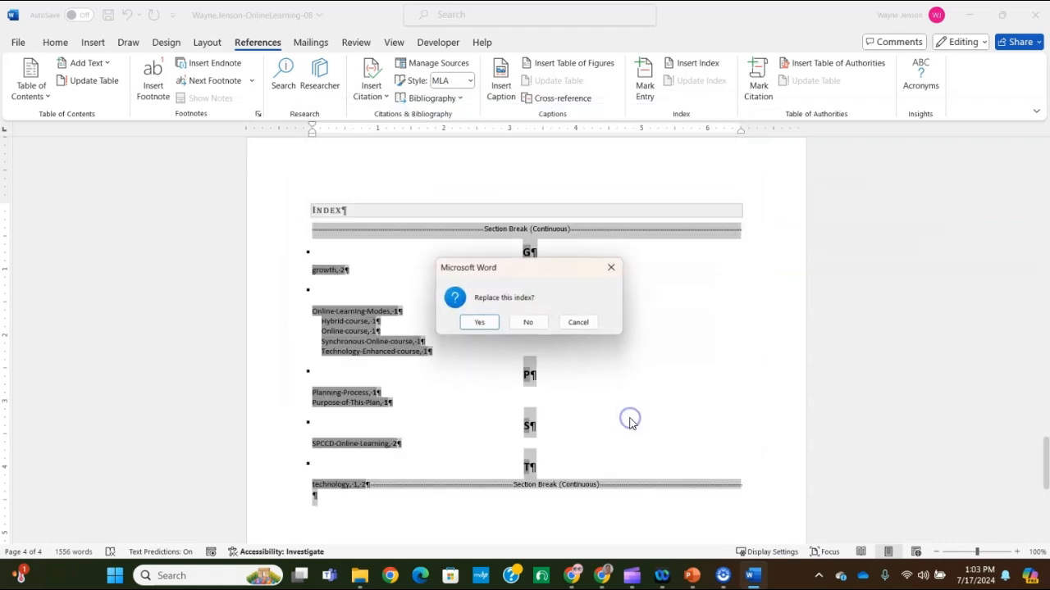
click(480, 325)
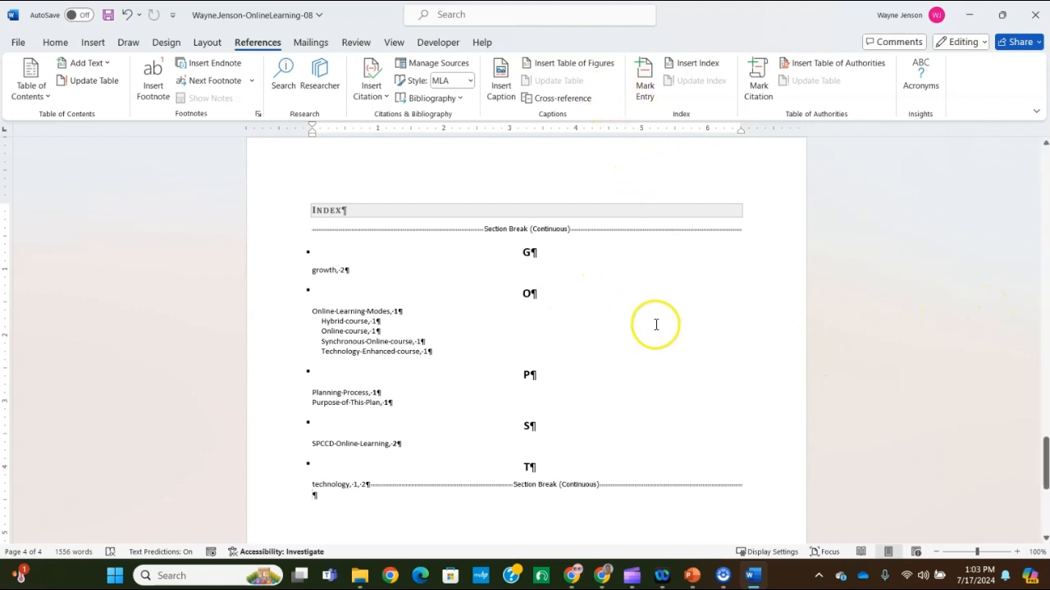
scroll(452, 351, down, 4)
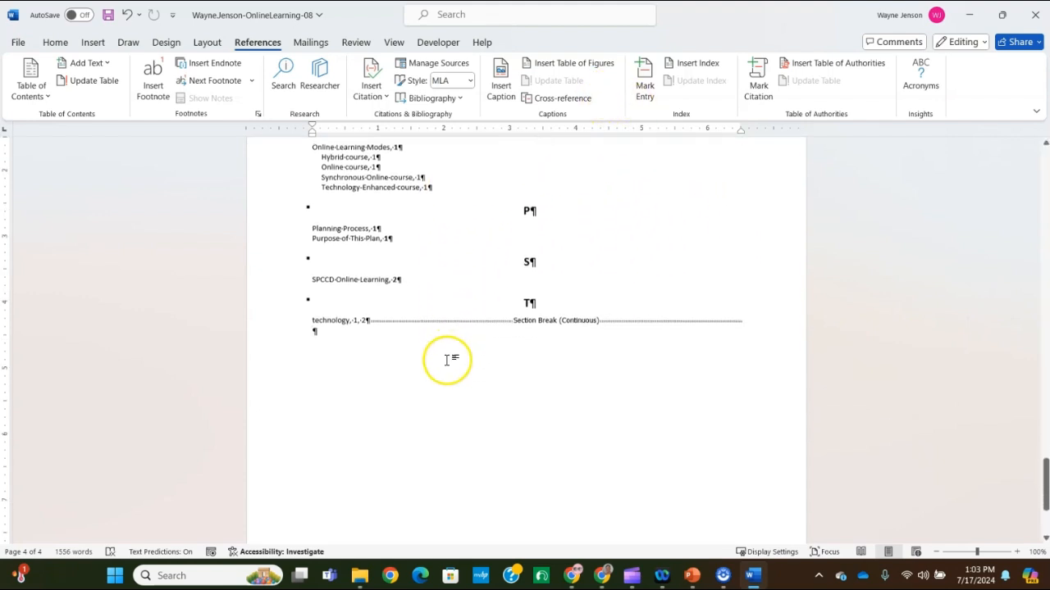
scroll(451, 352, up, 15)
scroll(452, 353, down, 12)
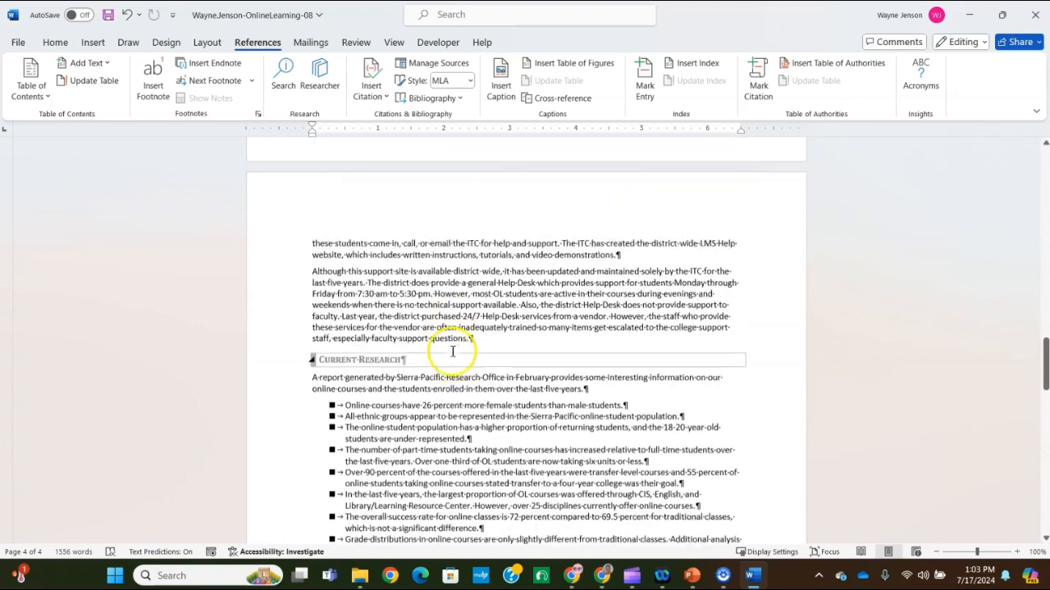
scroll(452, 359, up, 3)
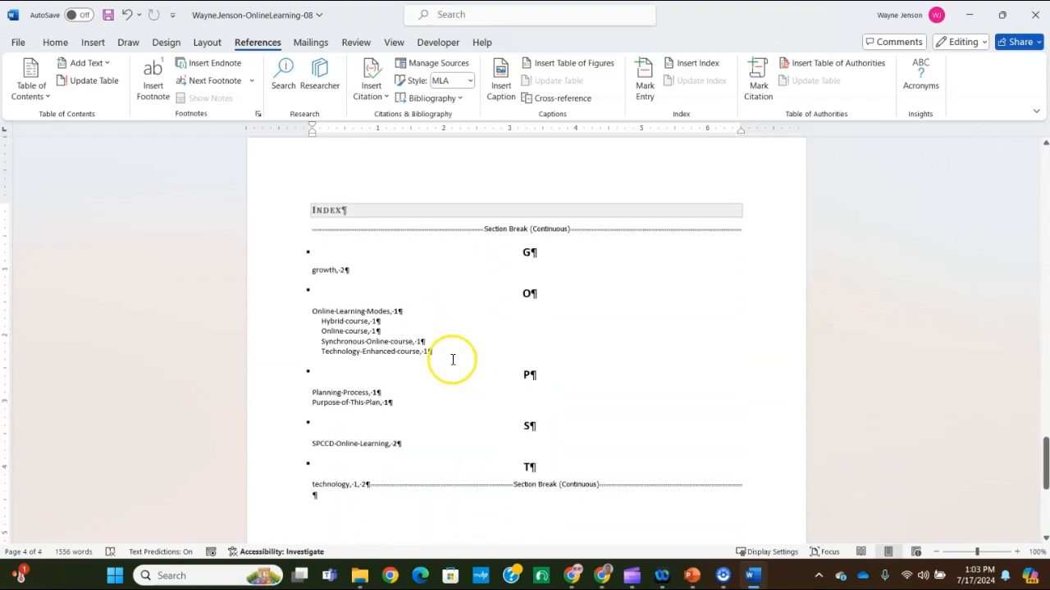